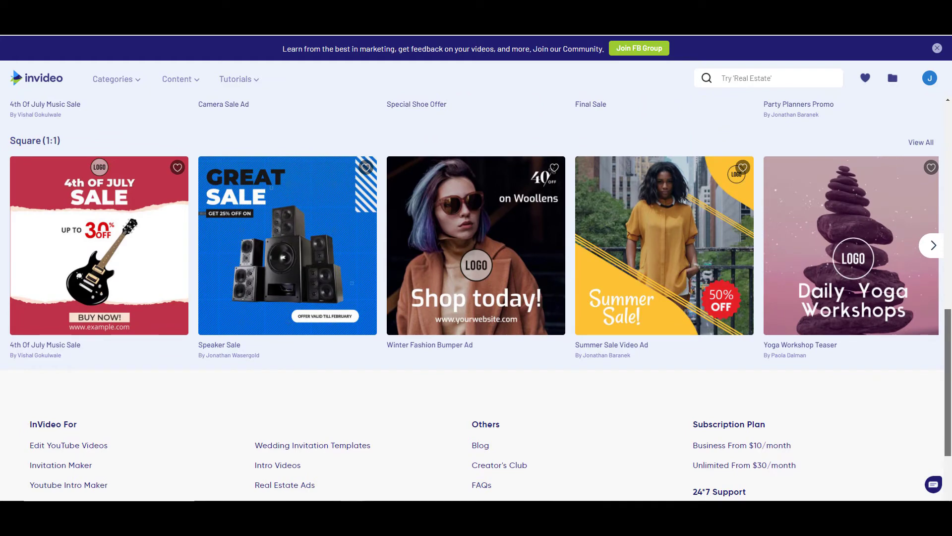
# Browse the Product Video Ads templates and preview the designs in the Vertical (9:16) row.
pyautogui.moveTo(951, 353); pyautogui.dragTo(949, 166)
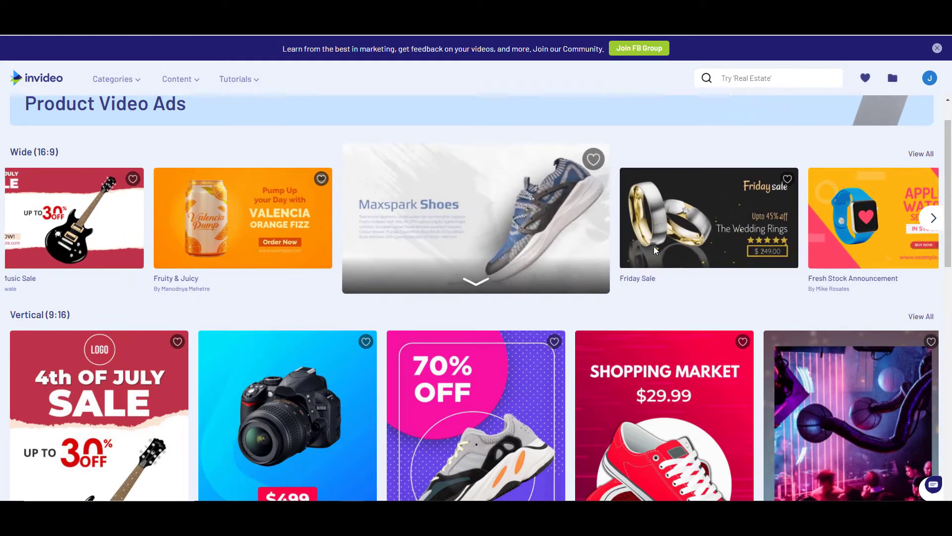
pyautogui.moveTo(948, 226); pyautogui.dragTo(950, 291)
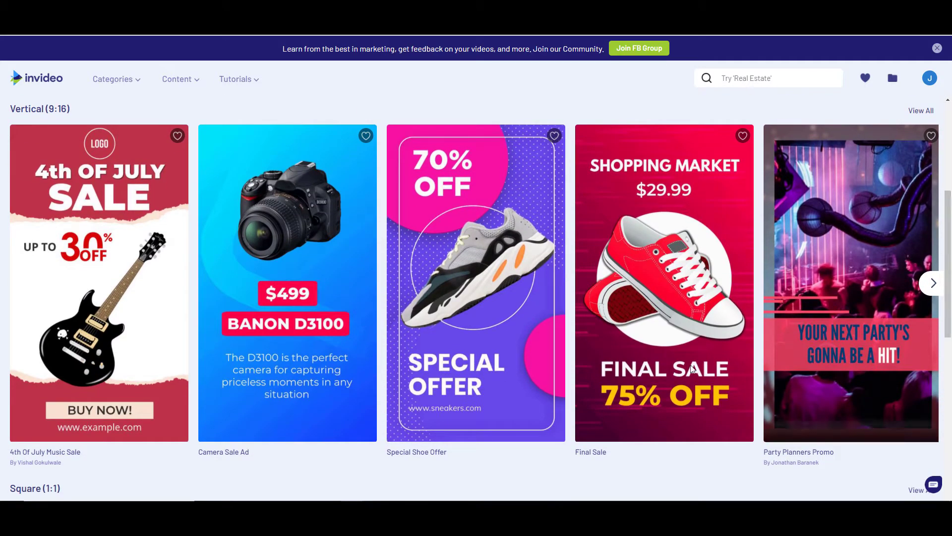
pyautogui.moveTo(275, 319)
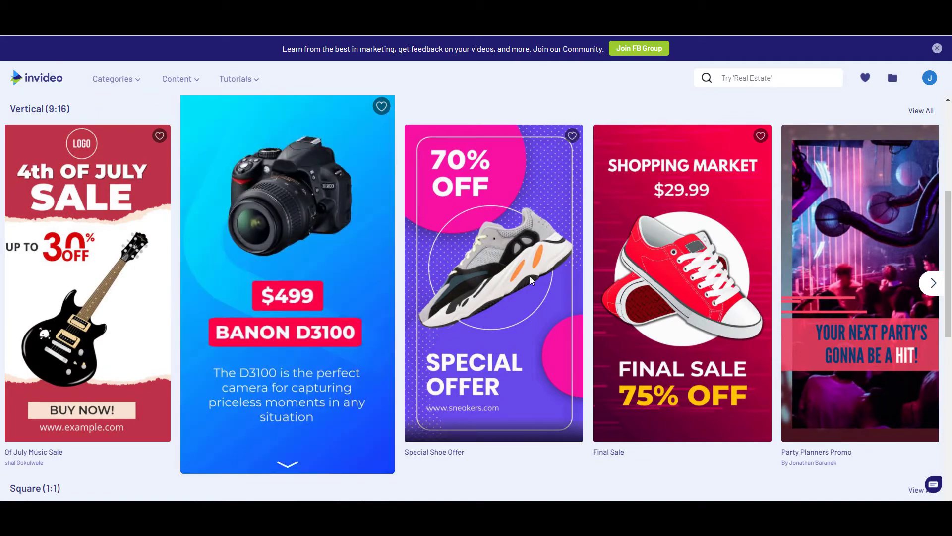
pyautogui.moveTo(530, 281)
pyautogui.moveTo(736, 282)
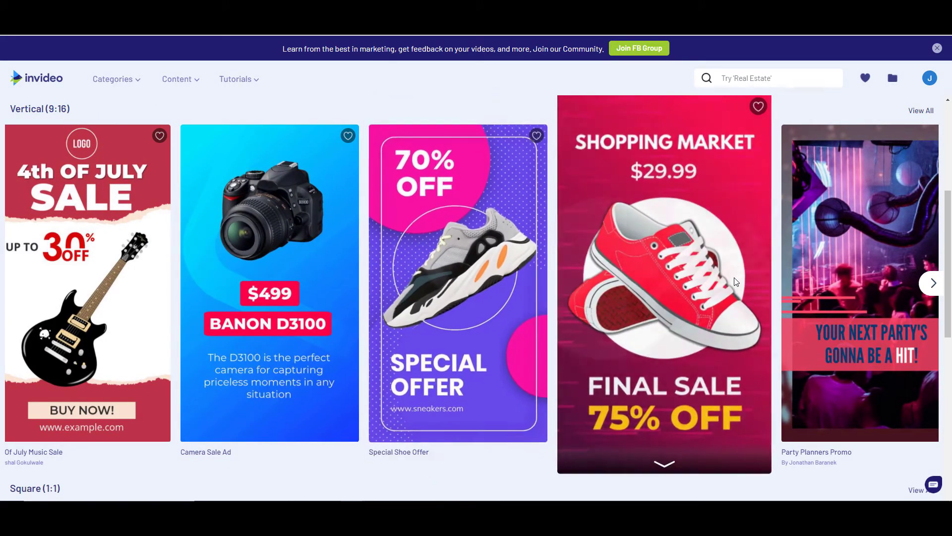
pyautogui.moveTo(882, 283)
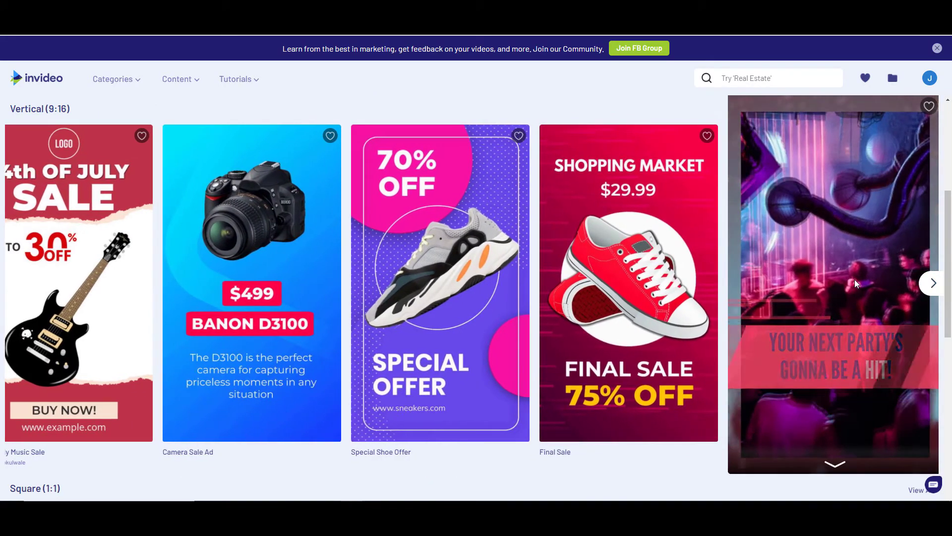
pyautogui.click(934, 283)
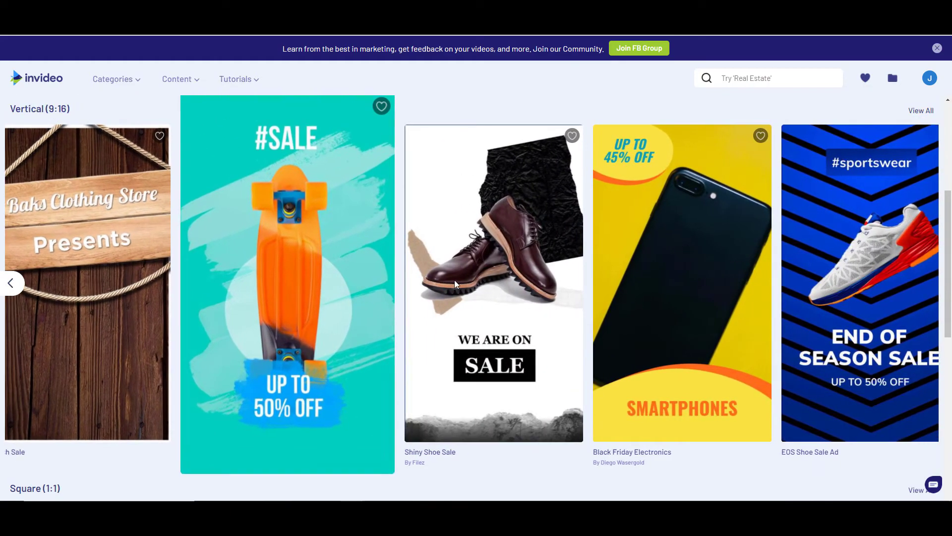
pyautogui.moveTo(852, 299)
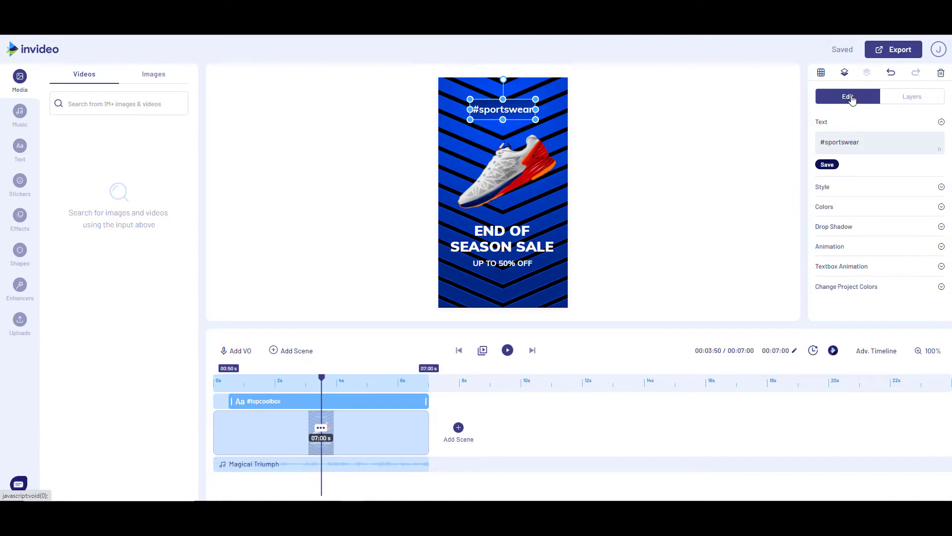
# Replace the #sportswear hashtag text with #topcoolbox.
pyautogui.moveTo(865, 142); pyautogui.dragTo(827, 145)
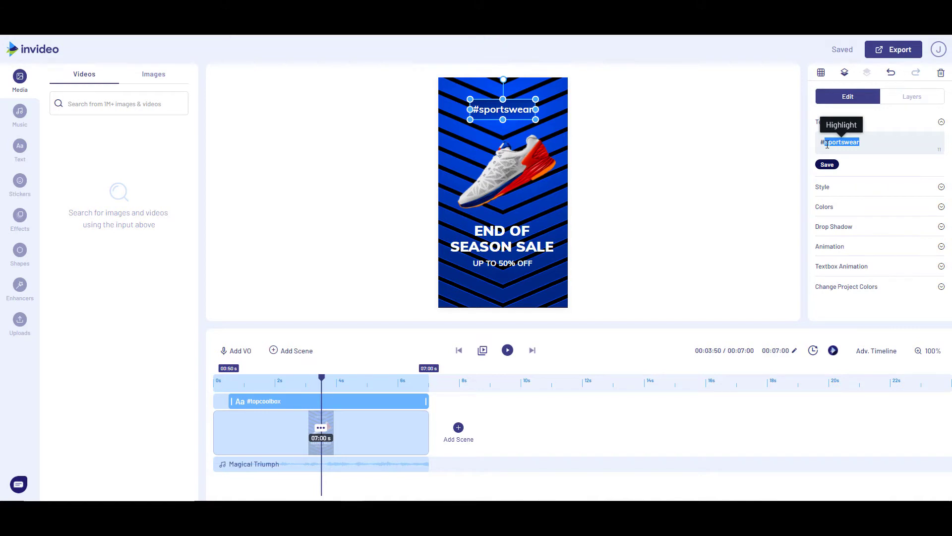
pyautogui.write('topco')
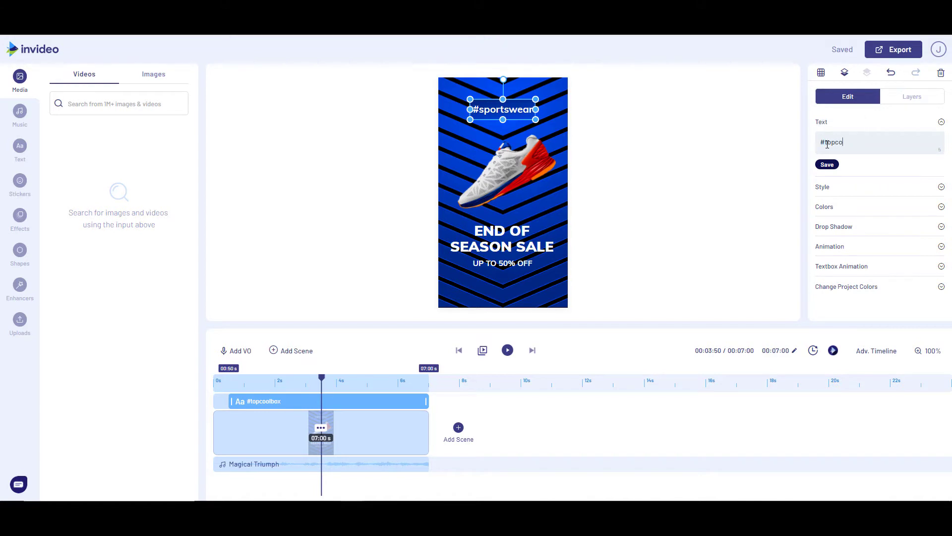
pyautogui.write('olbox')
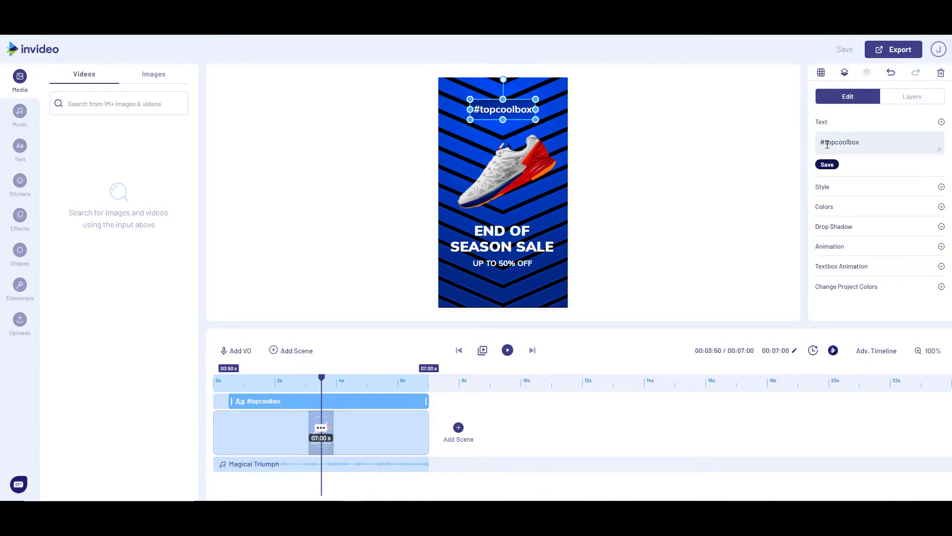
pyautogui.click(509, 266)
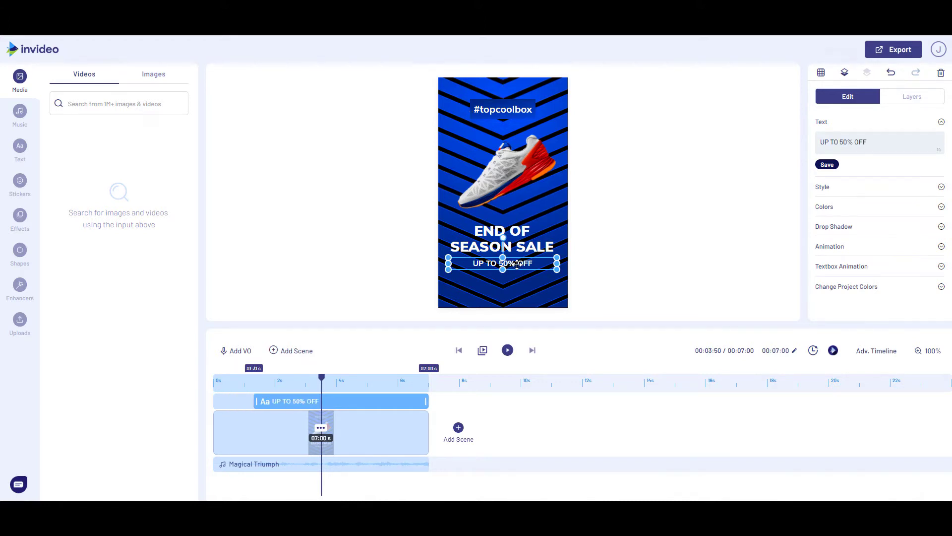
pyautogui.moveTo(509, 265); pyautogui.dragTo(519, 277)
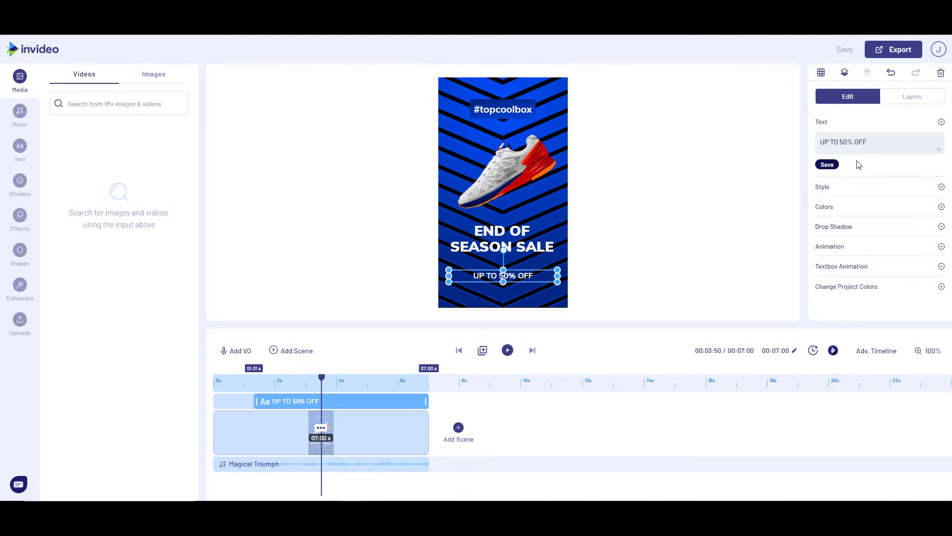
pyautogui.moveTo(873, 143); pyautogui.dragTo(818, 142)
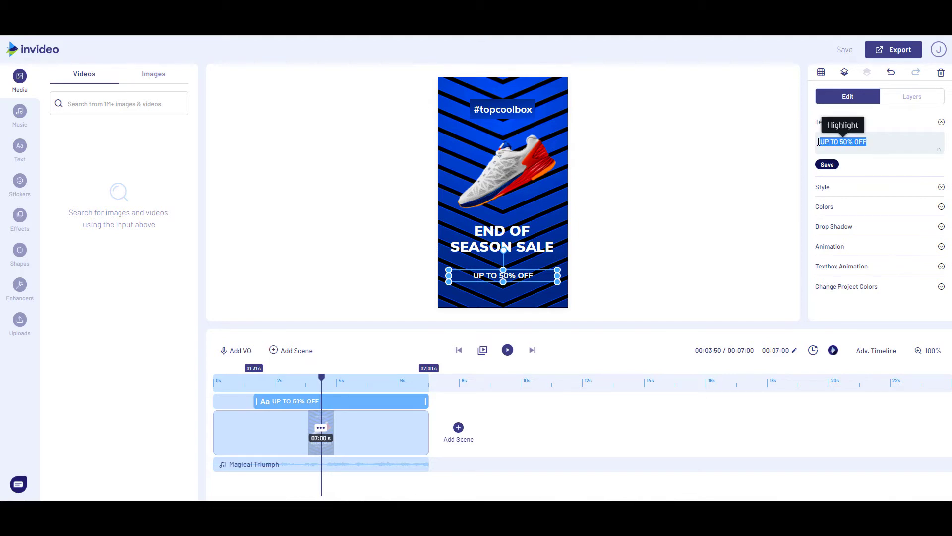
pyautogui.write('www')
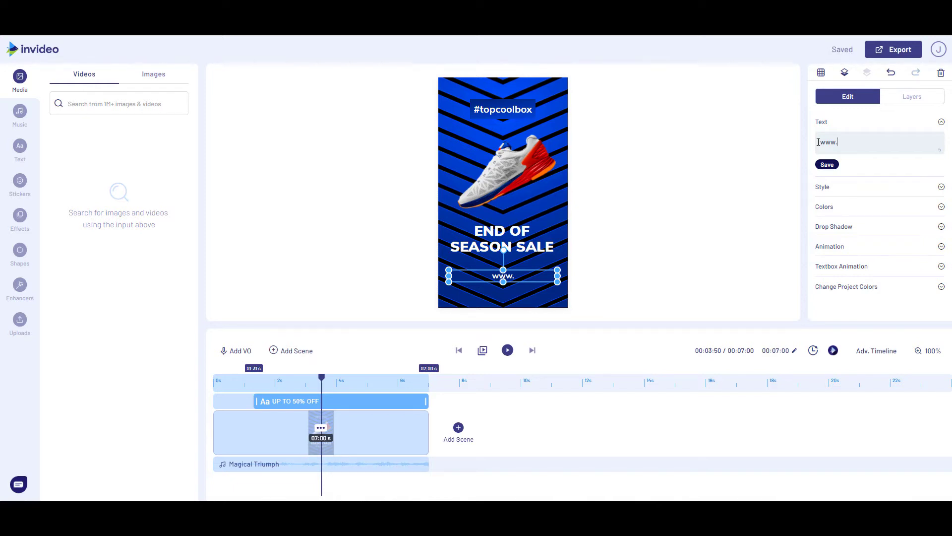
pyautogui.write('.clickonstore.net')
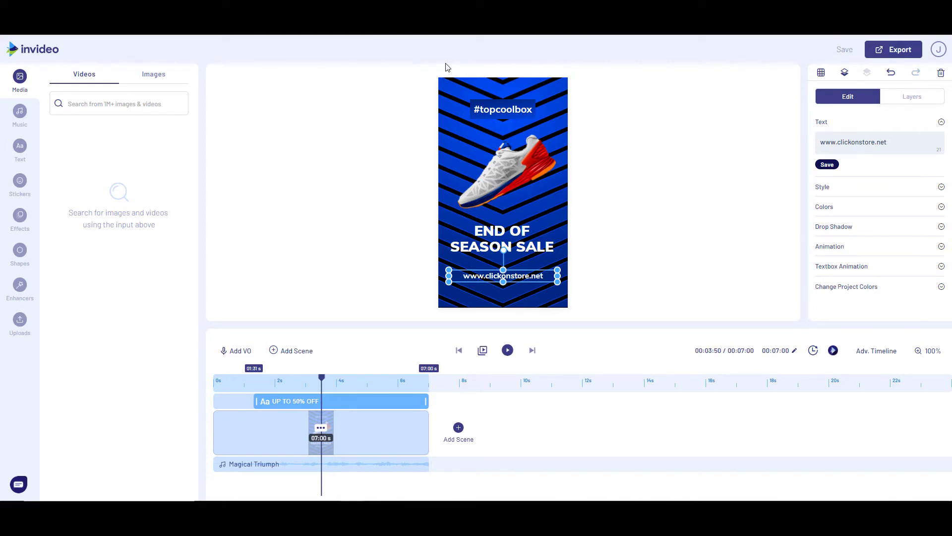
# Delete the shoe image from the scene.
pyautogui.click(527, 174)
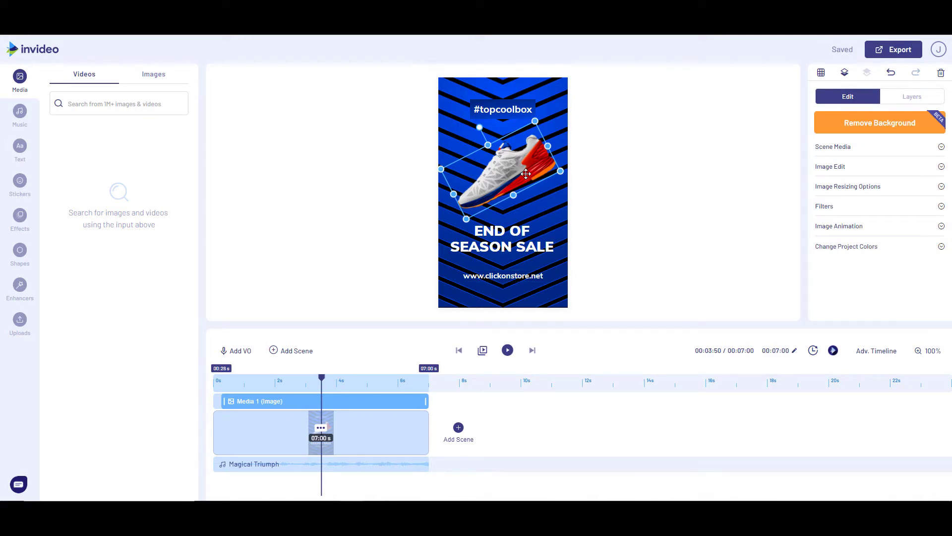
pyautogui.press('Delete')
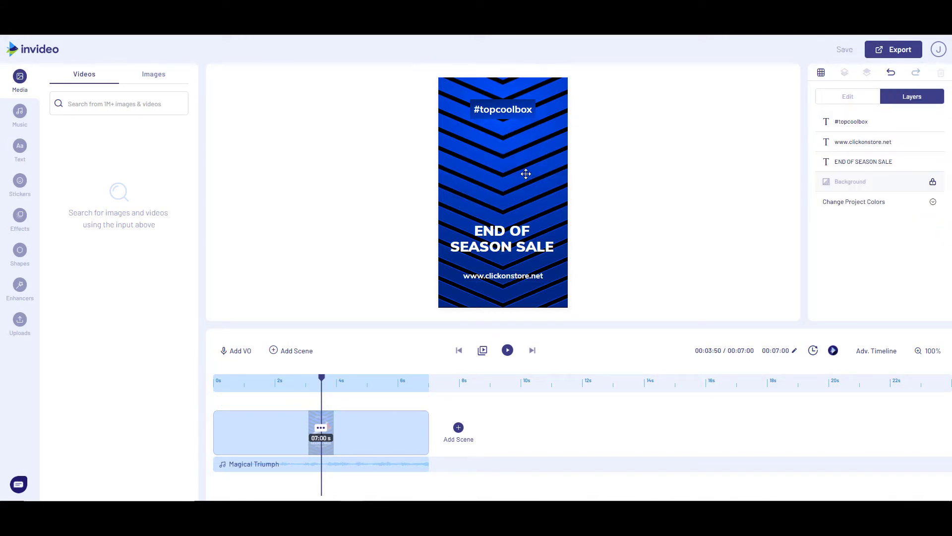
# Replace the "END OF SEASON SALE" headline with DOMETIC, COOLICE and 13 LITRES on three separate lines.
pyautogui.click(526, 235)
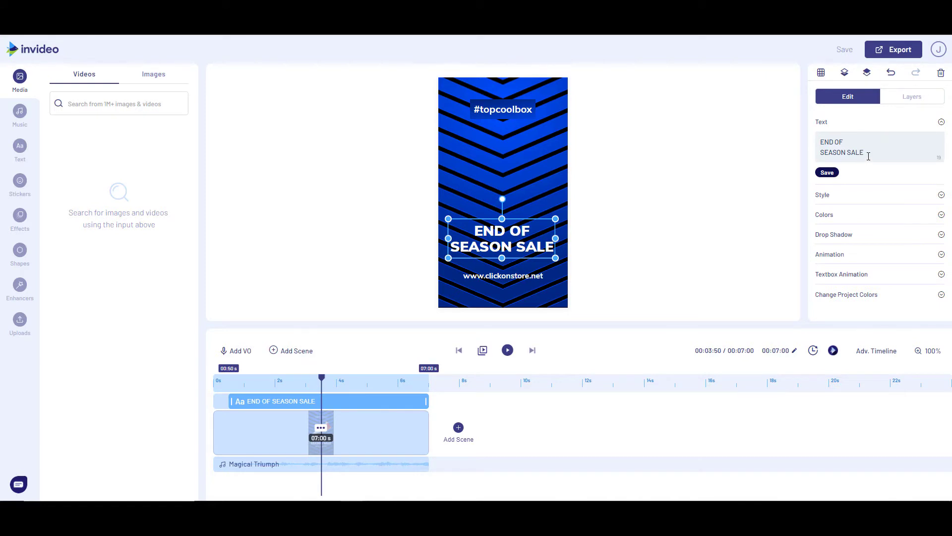
pyautogui.moveTo(869, 154); pyautogui.dragTo(819, 144)
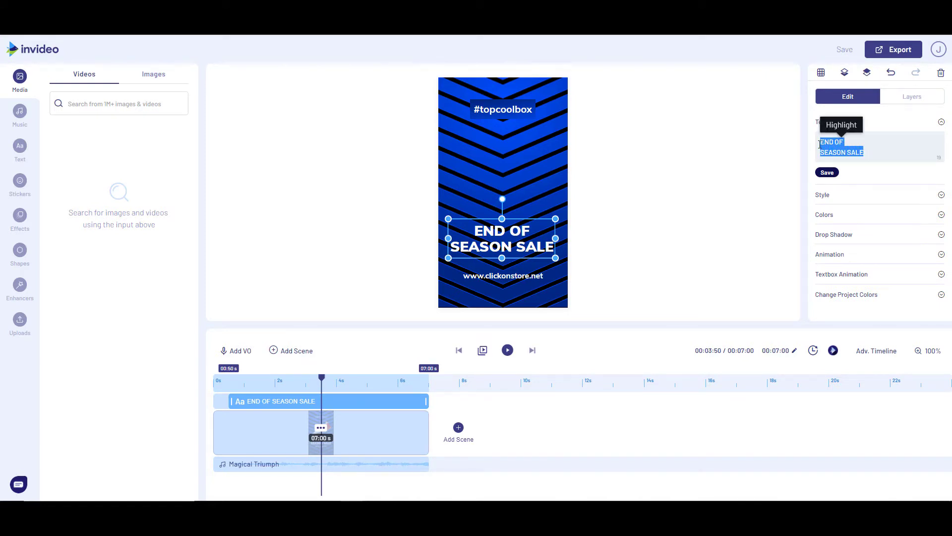
pyautogui.write('COOLIC')
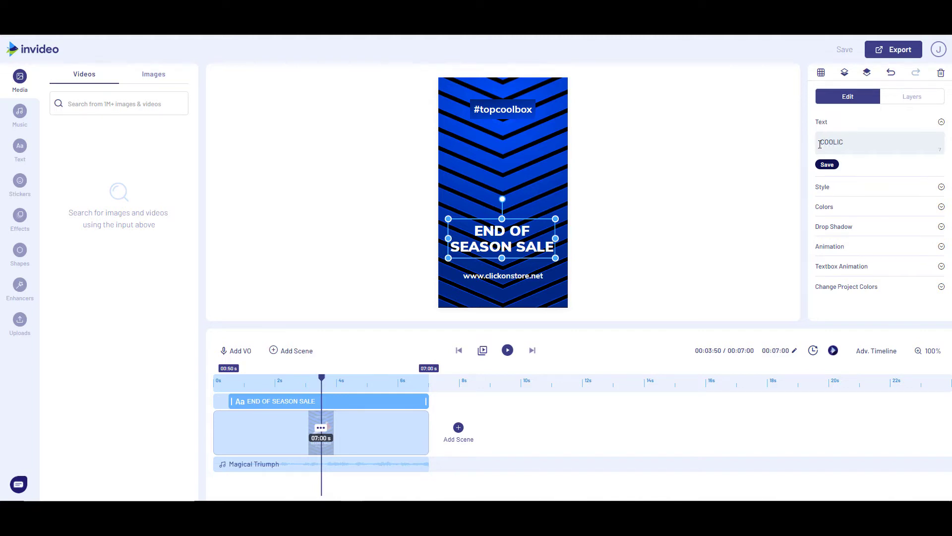
pyautogui.press('BackSpace')
pyautogui.press('BackSpace')
pyautogui.press('BackSpace')
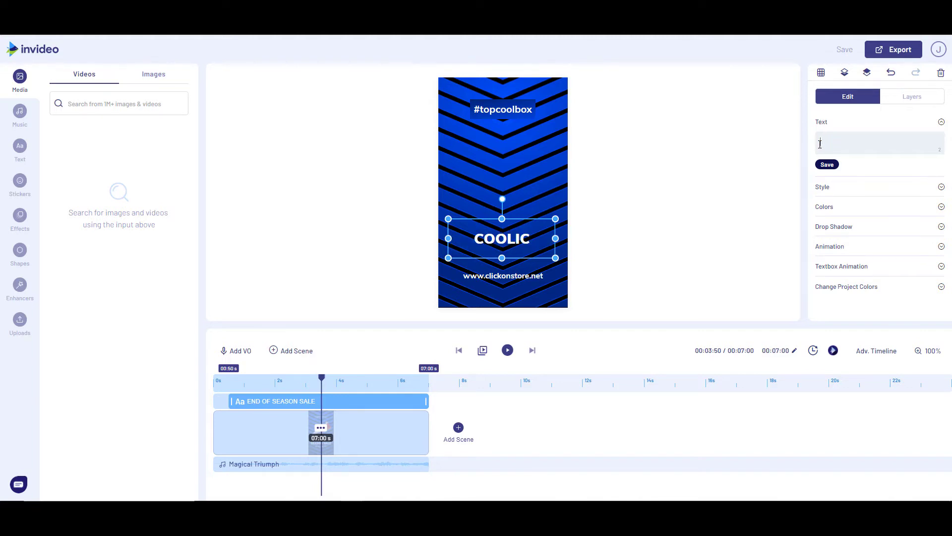
pyautogui.write('DOME')
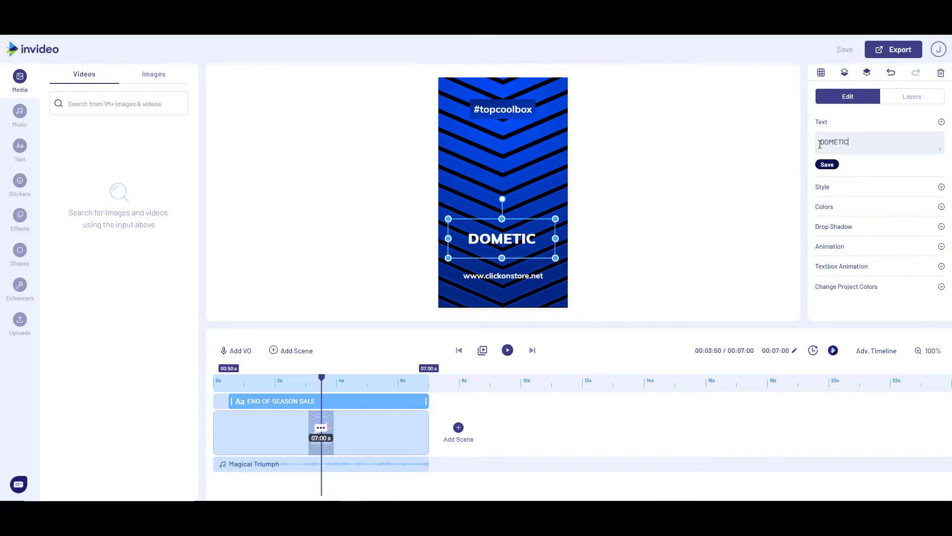
pyautogui.write('TIC')
pyautogui.press('Return')
pyautogui.write('COO')
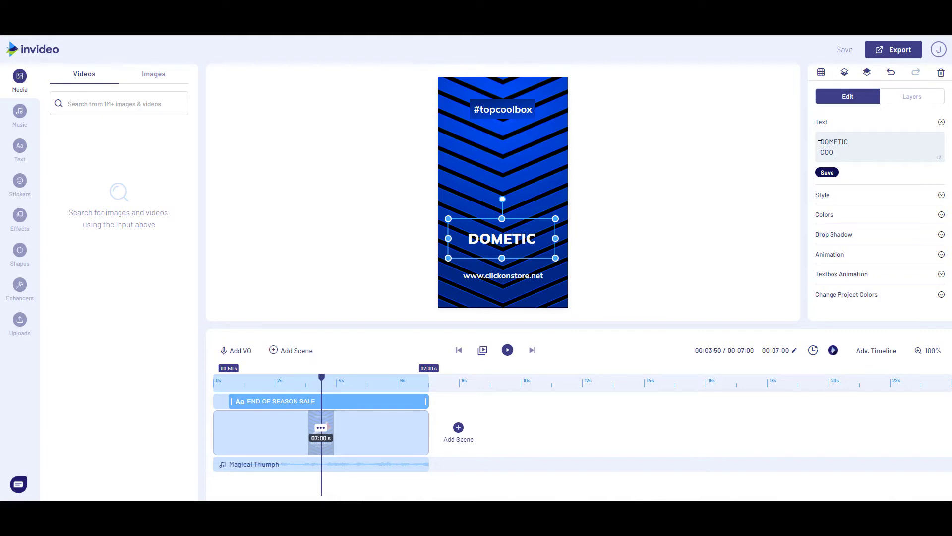
pyautogui.write('LICE')
pyautogui.press('Return')
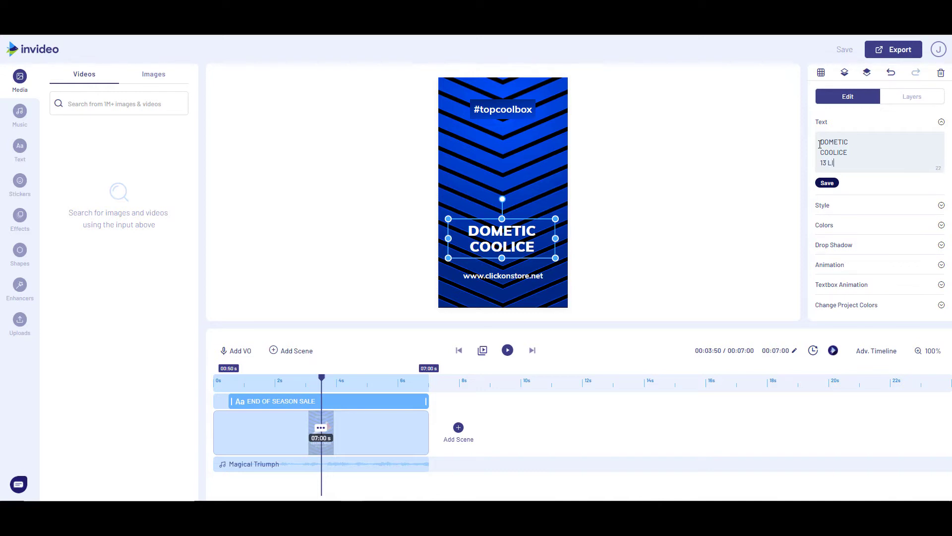
pyautogui.write('13 LITRES')
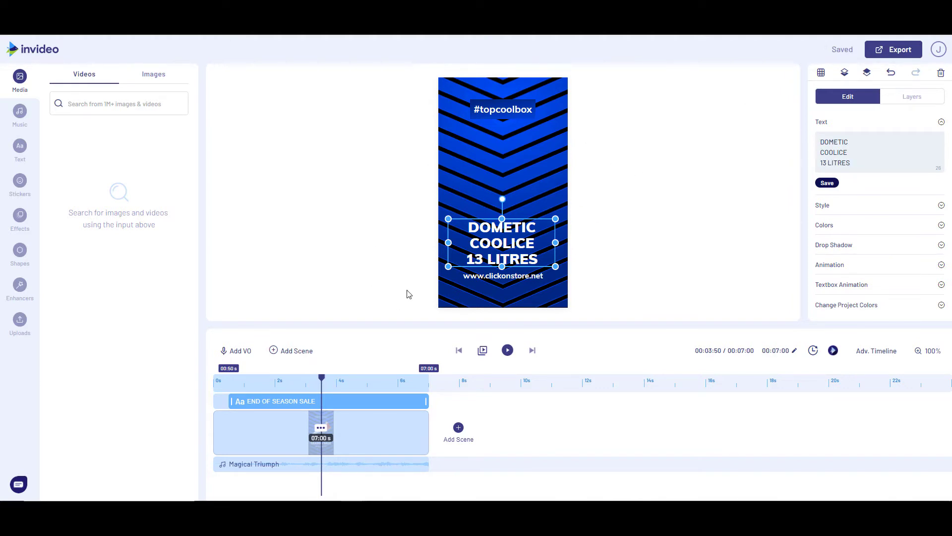
pyautogui.click(328, 242)
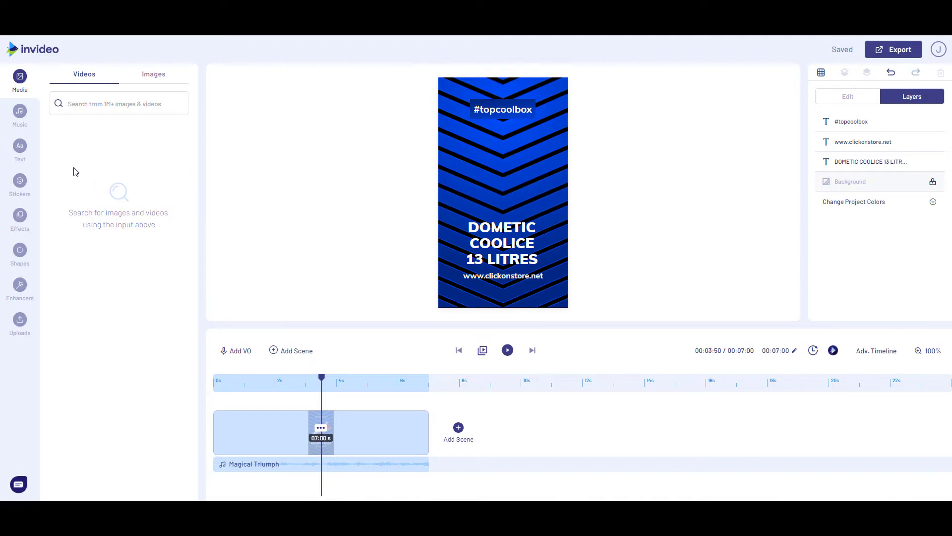
# Add the uploaded closed cooler image with the side strap to the scene, shrink it and centre it between the hashtag and headline.
pyautogui.click(17, 318)
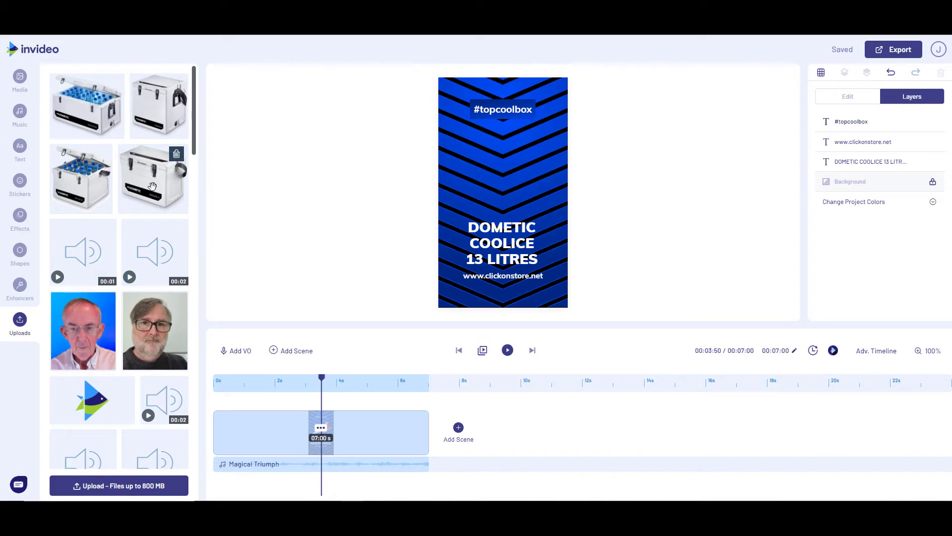
pyautogui.moveTo(150, 187); pyautogui.dragTo(480, 186)
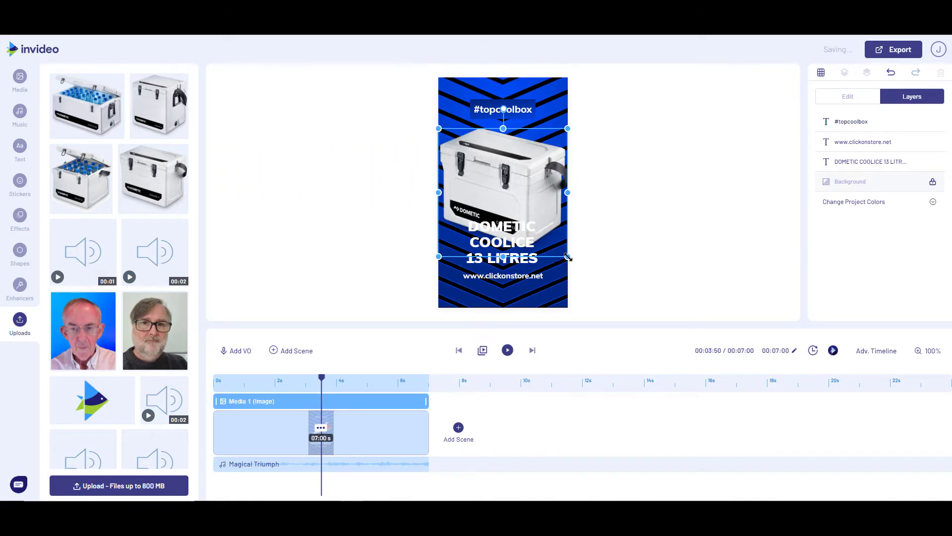
pyautogui.moveTo(568, 257); pyautogui.dragTo(533, 211)
pyautogui.moveTo(471, 180); pyautogui.dragTo(489, 180)
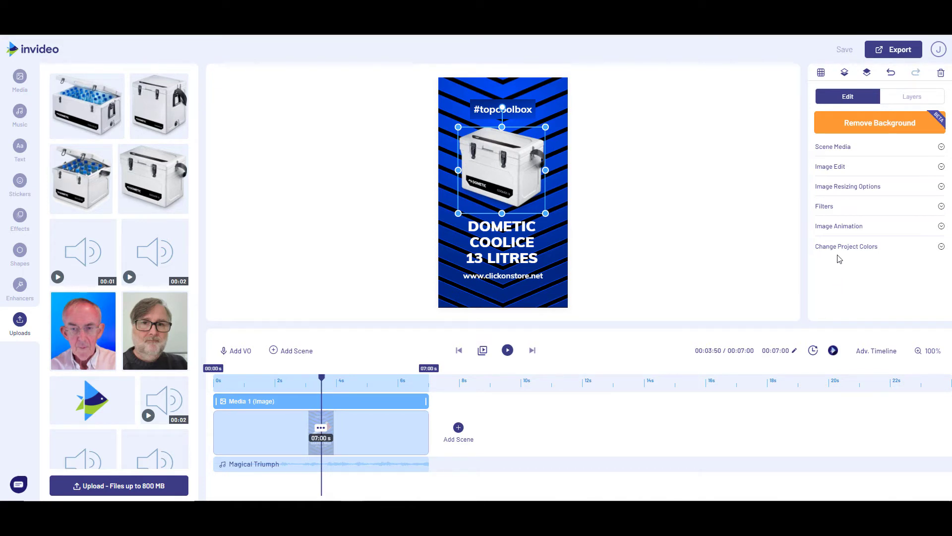
# Set the cooler image's In Place animation to None.
pyautogui.click(835, 229)
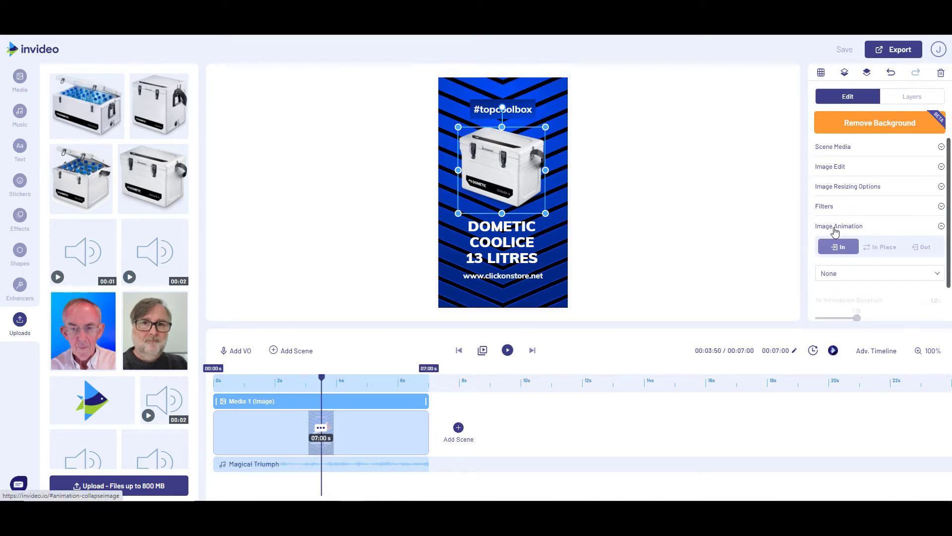
pyautogui.scroll(-1, 835, 232)
pyautogui.click(876, 214)
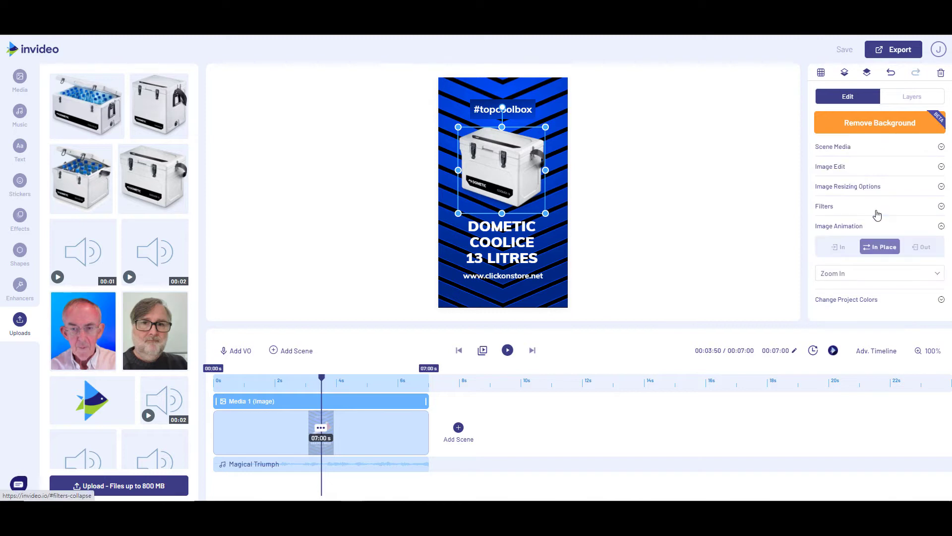
pyautogui.click(838, 274)
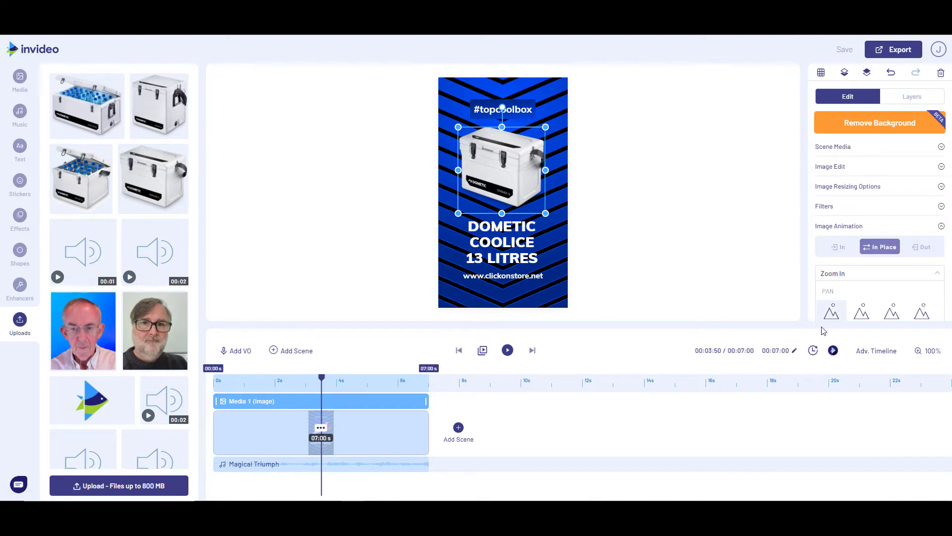
pyautogui.click(834, 311)
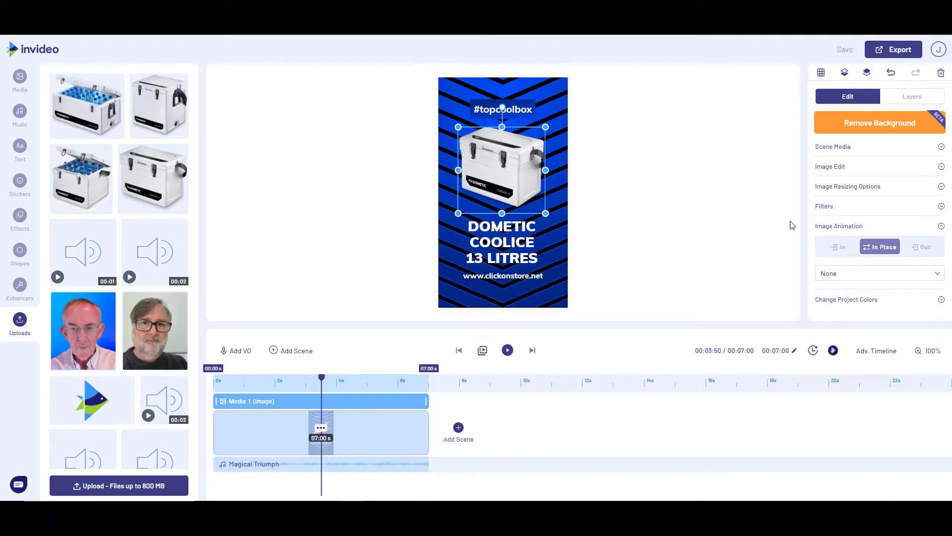
# Set the cooler image's In animation to Fade In and preview the scene.
pyautogui.click(831, 246)
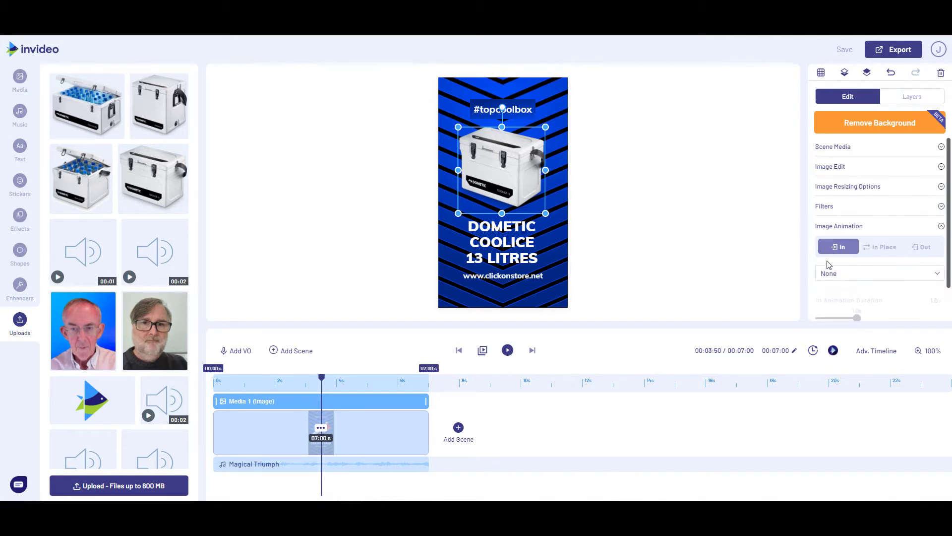
pyautogui.click(849, 275)
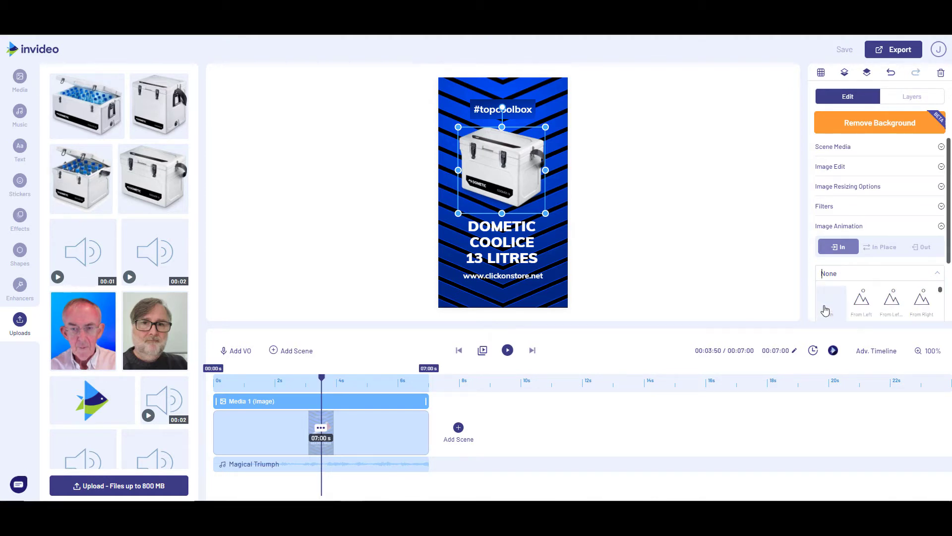
pyautogui.click(827, 308)
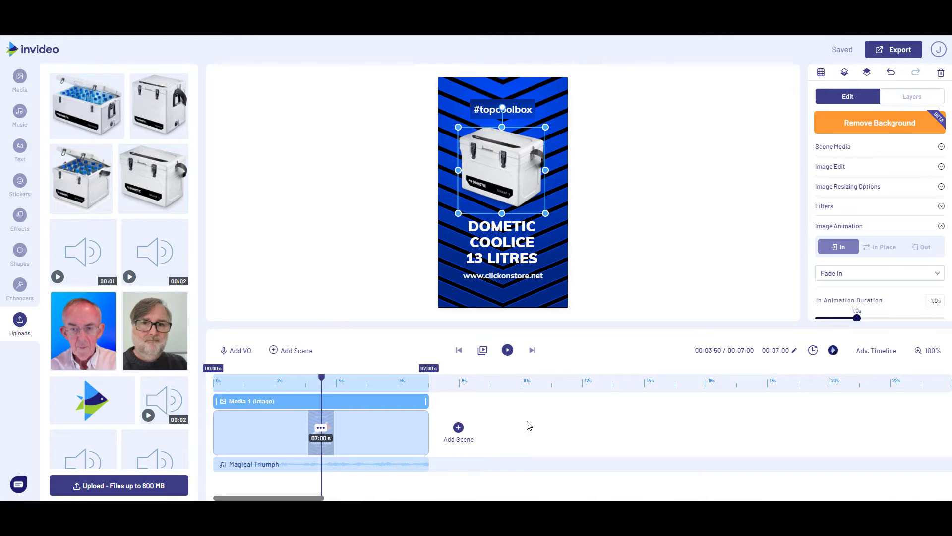
pyautogui.click(507, 351)
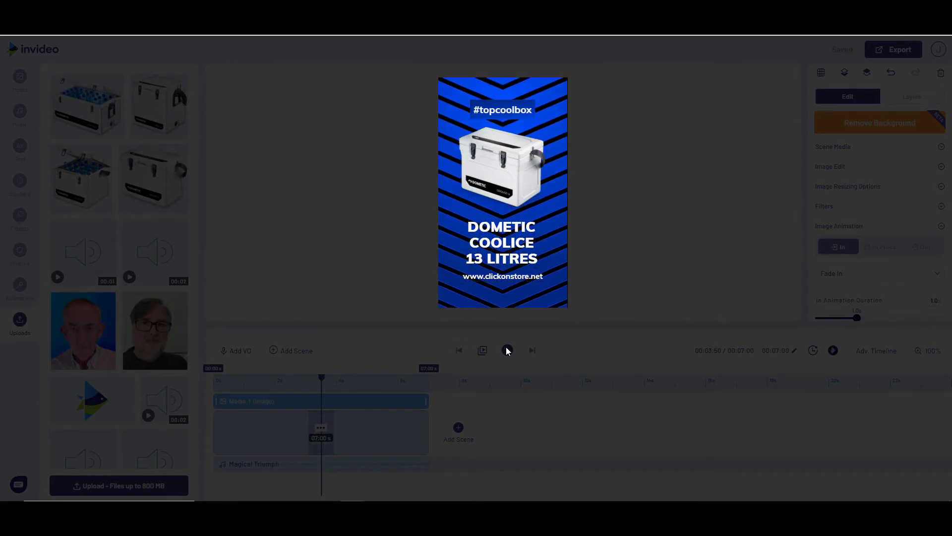
pyautogui.click(507, 351)
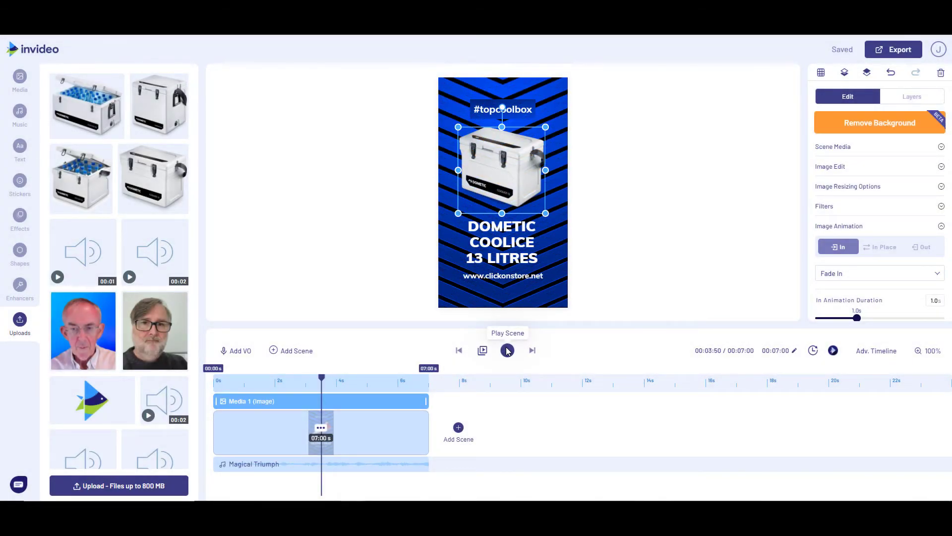
# Replace the Magical Triumph music with "A Guy Walks Into a Bar" from the General category, aligned to the start of the timeline.
pyautogui.click(393, 469)
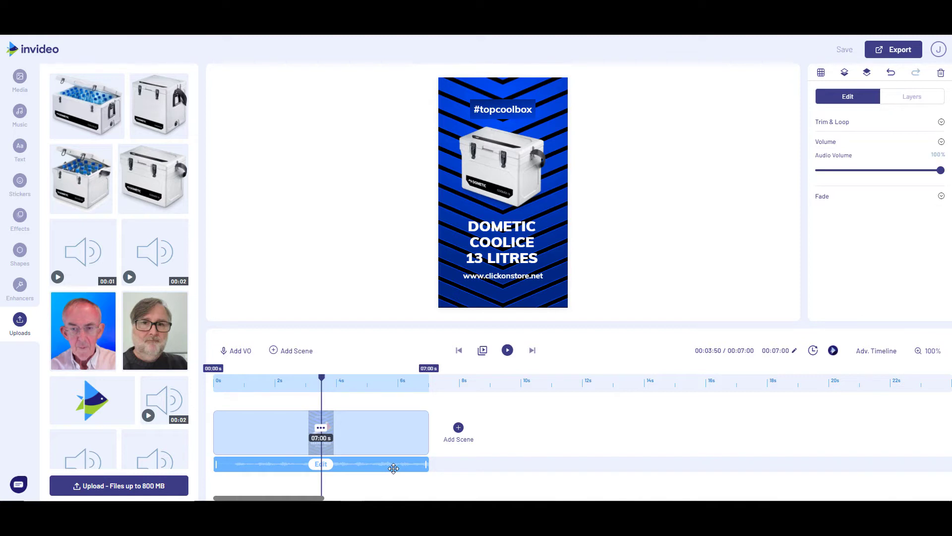
pyautogui.press('Delete')
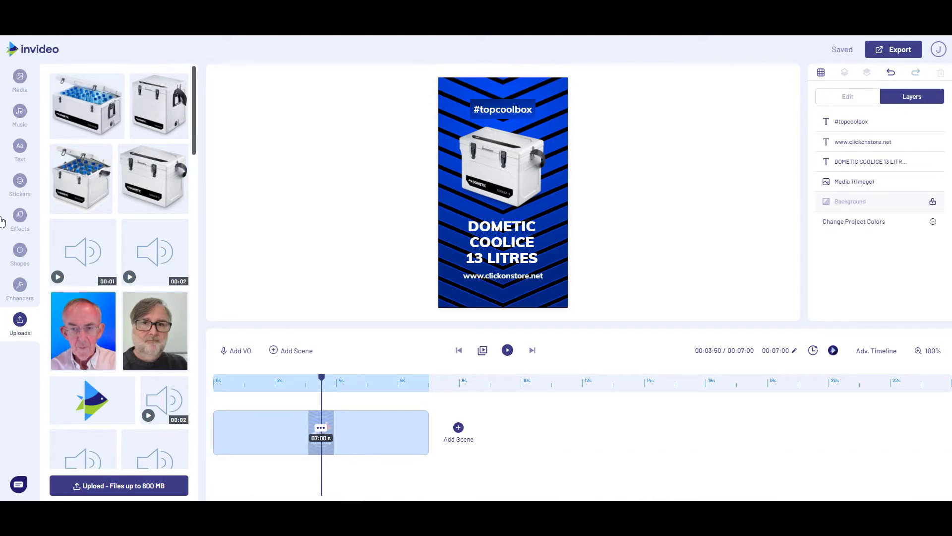
pyautogui.click(20, 113)
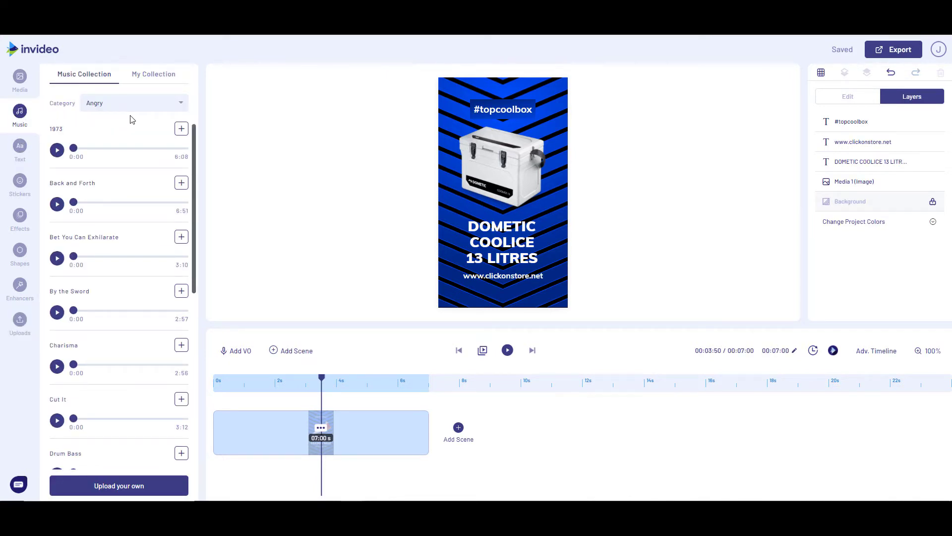
pyautogui.click(178, 103)
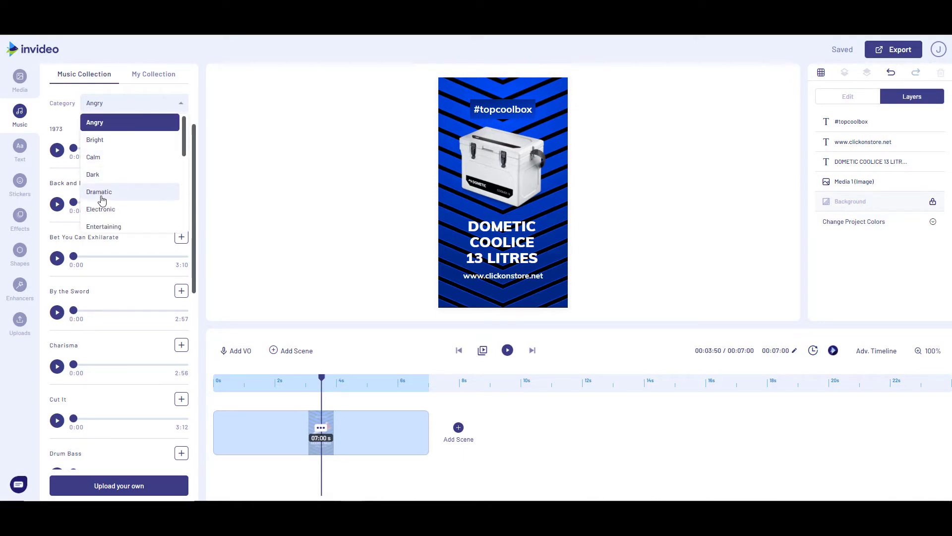
pyautogui.scroll(-1, 98, 212)
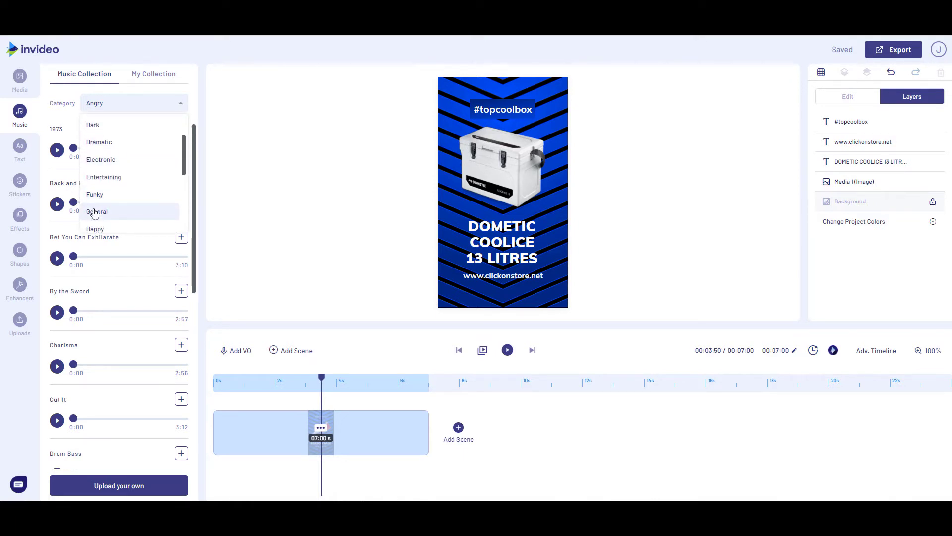
pyautogui.click(98, 212)
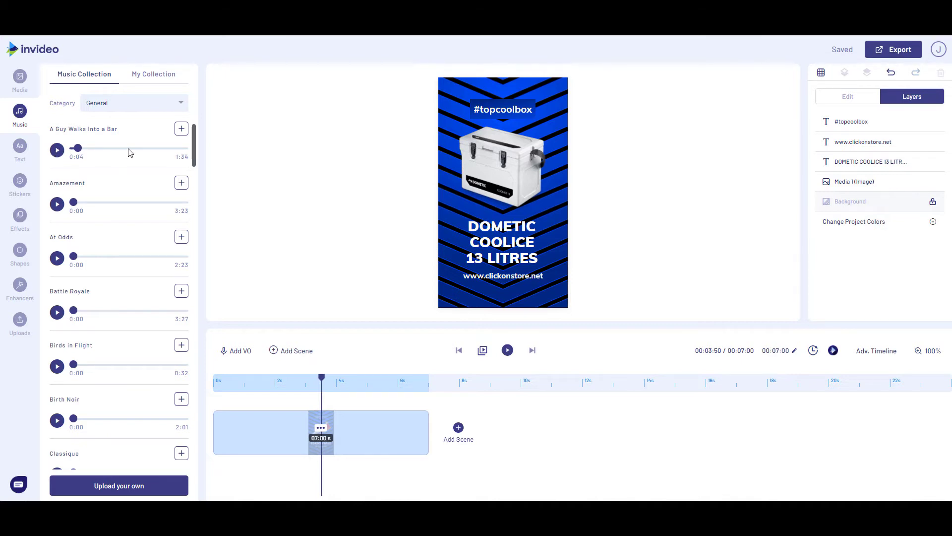
pyautogui.click(180, 128)
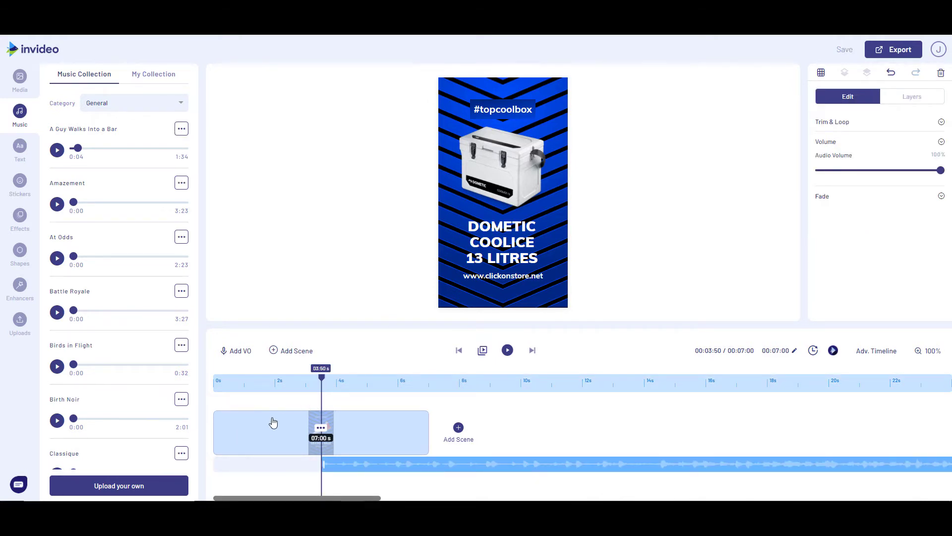
pyautogui.moveTo(321, 378); pyautogui.dragTo(214, 401)
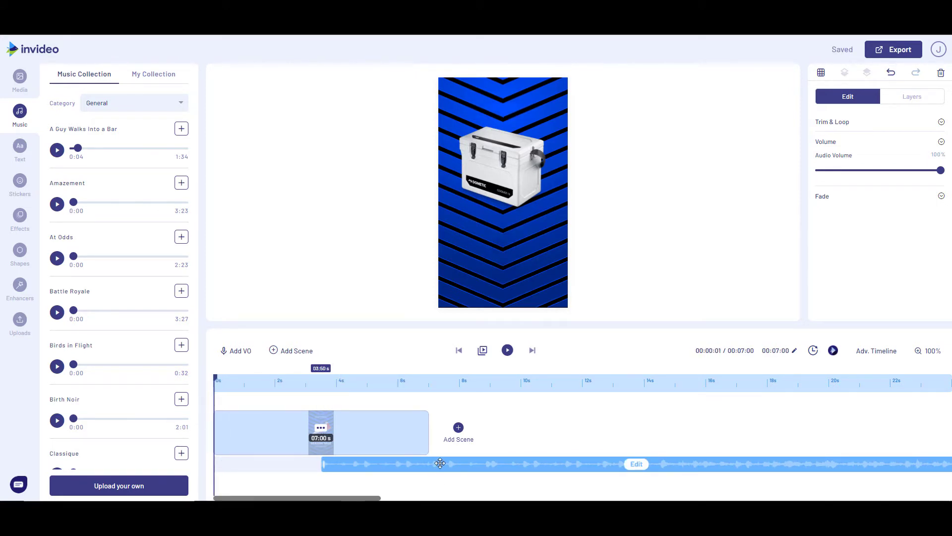
pyautogui.moveTo(436, 463); pyautogui.dragTo(329, 462)
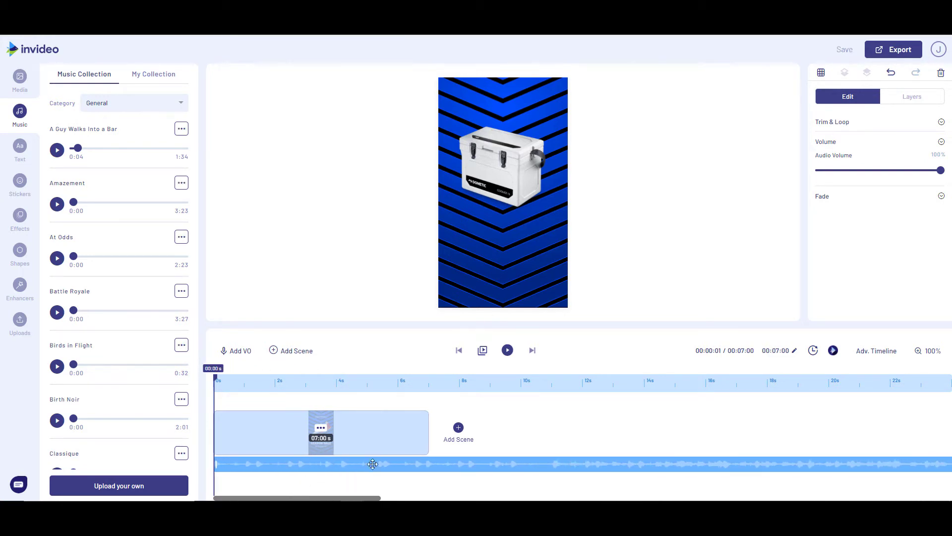
# Trim the end of the music clip to 00:07:04 so that it roughly matches the scene's length.
pyautogui.click(585, 468)
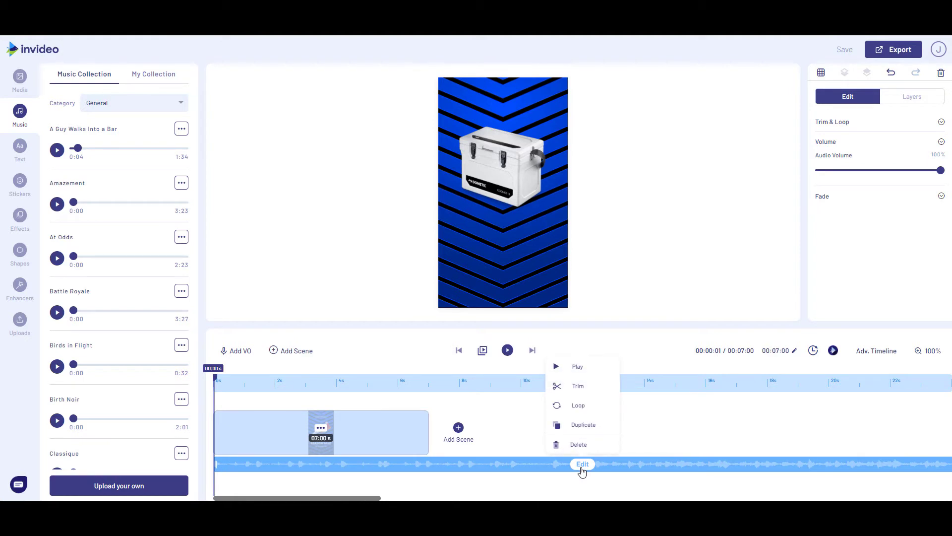
pyautogui.click(581, 387)
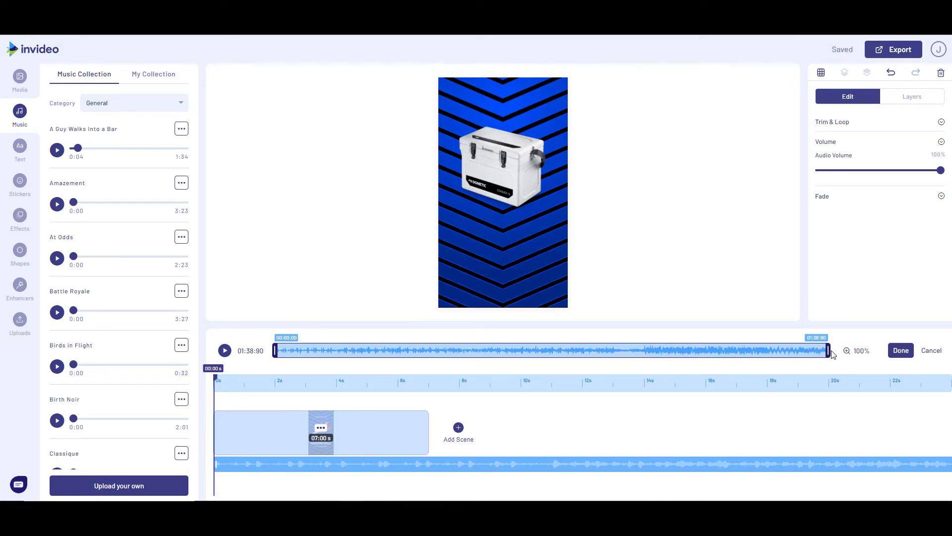
pyautogui.moveTo(830, 351); pyautogui.dragTo(323, 342)
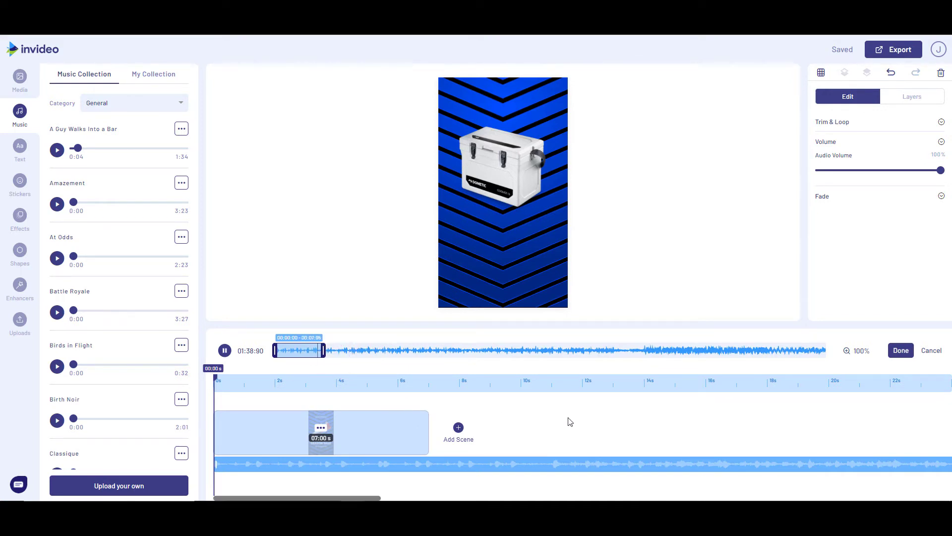
pyautogui.click(224, 351)
pyautogui.click(859, 354)
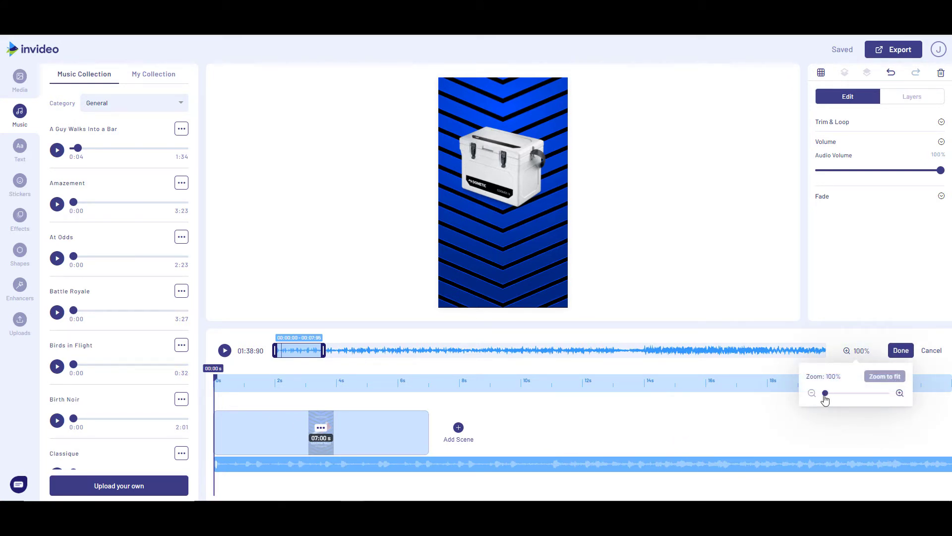
pyautogui.moveTo(826, 397); pyautogui.dragTo(845, 396)
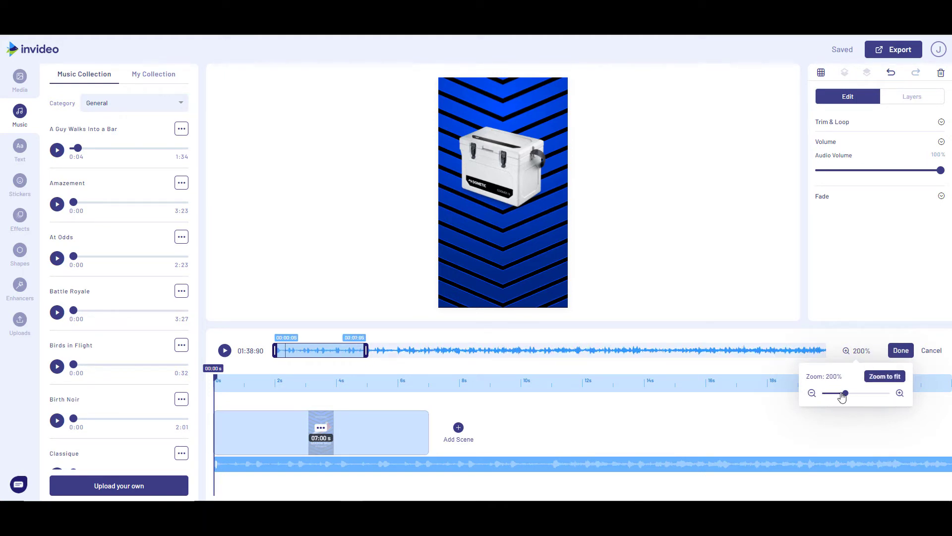
pyautogui.moveTo(846, 395); pyautogui.dragTo(866, 395)
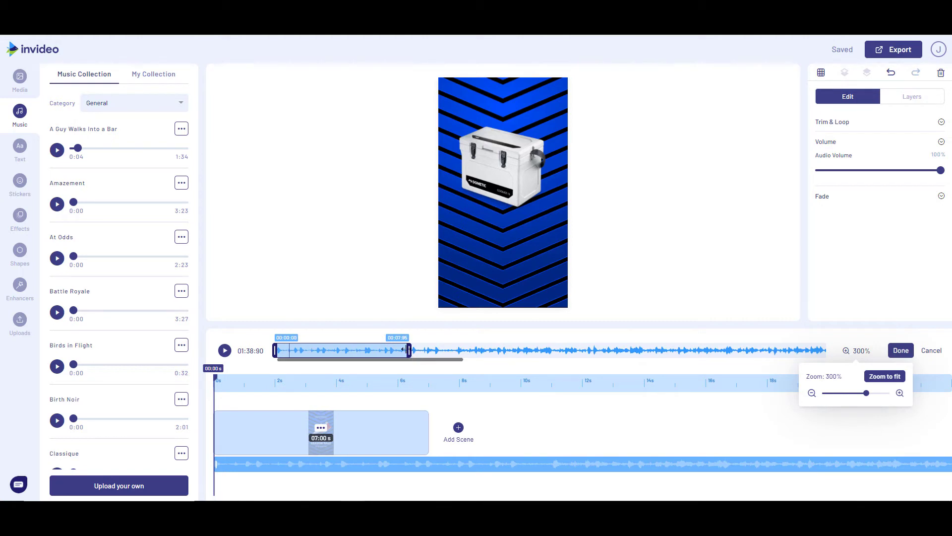
pyautogui.moveTo(411, 349); pyautogui.dragTo(396, 350)
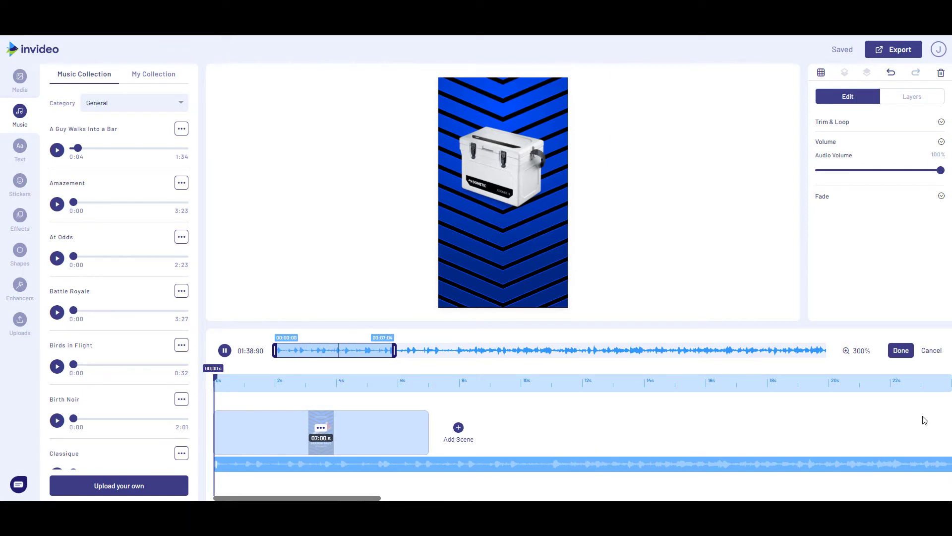
pyautogui.click(901, 350)
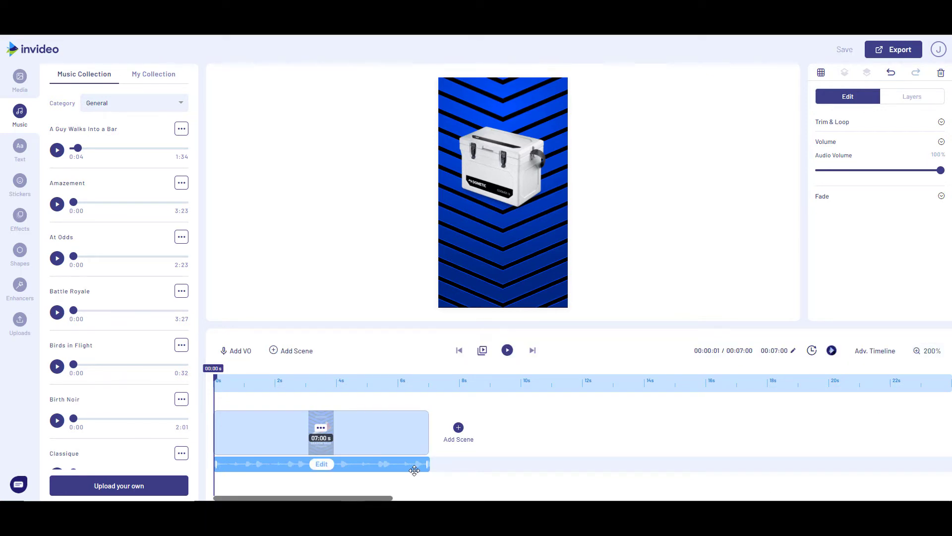
# Set the music clip's fade-out to 1 and preview the scene.
pyautogui.click(320, 464)
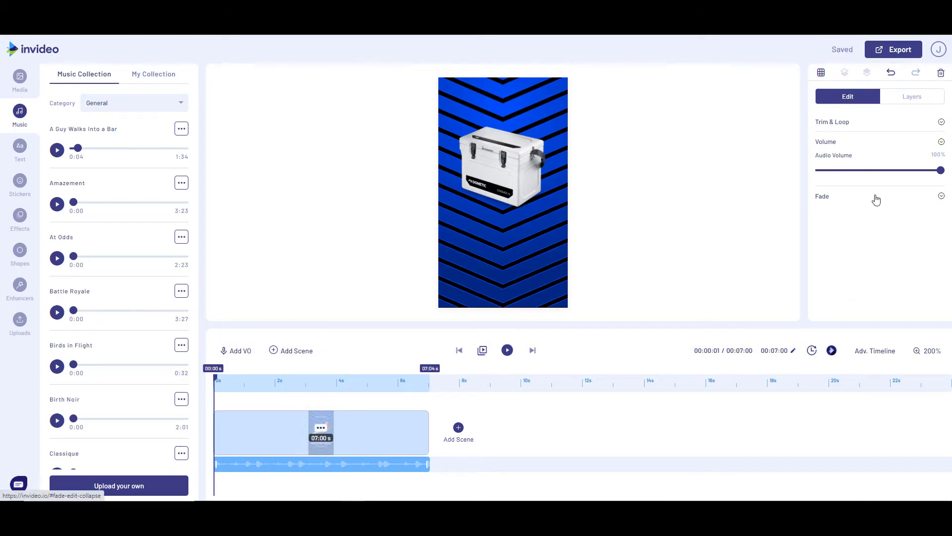
pyautogui.click(943, 197)
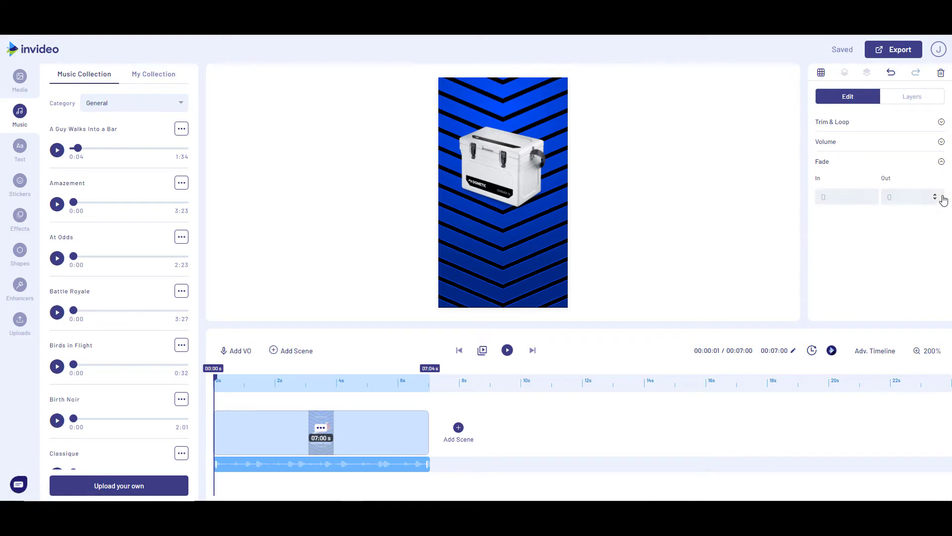
pyautogui.moveTo(906, 199); pyautogui.dragTo(882, 203)
pyautogui.write('1')
pyautogui.click(879, 243)
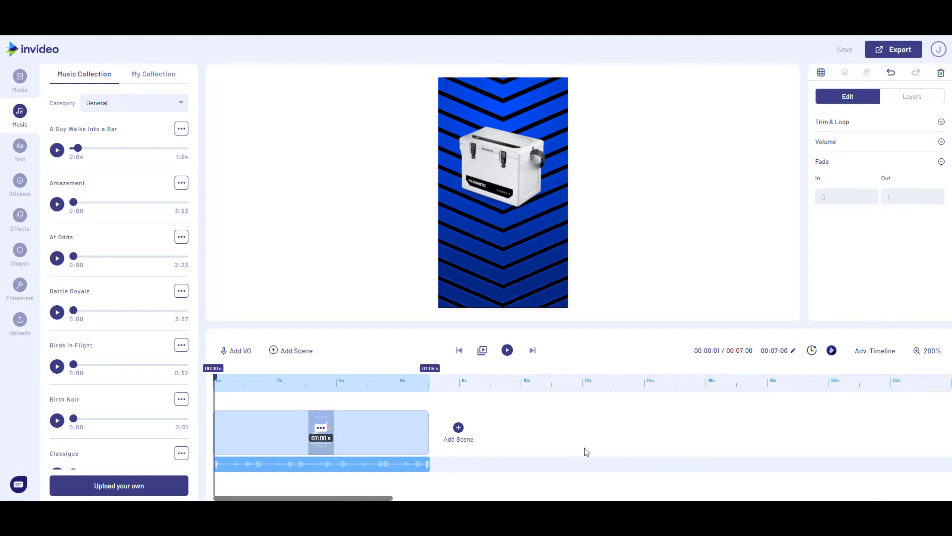
pyautogui.click(509, 352)
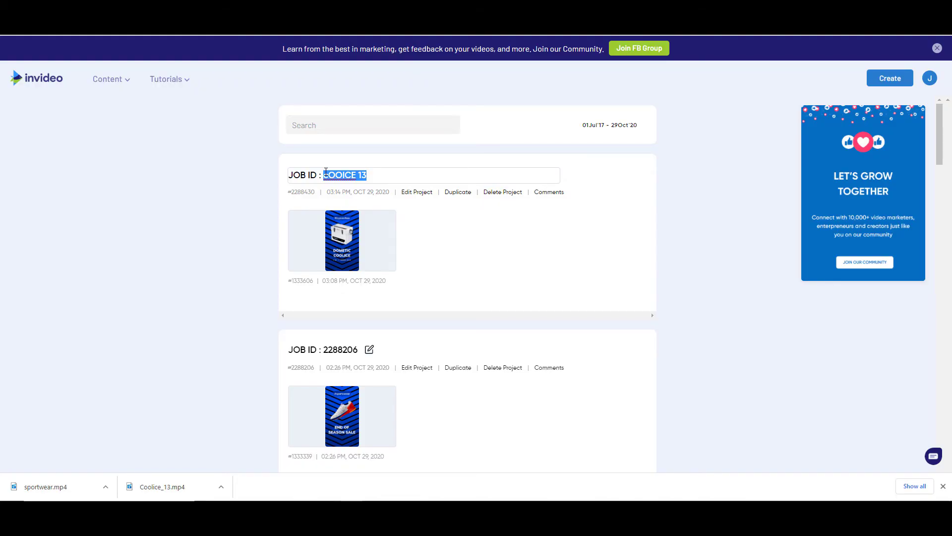
# Rename the cooler ad project as COOLICE 13.
pyautogui.write('COOLICE 1')
pyautogui.press('BackSpace')
pyautogui.write('C')
pyautogui.press('Return')
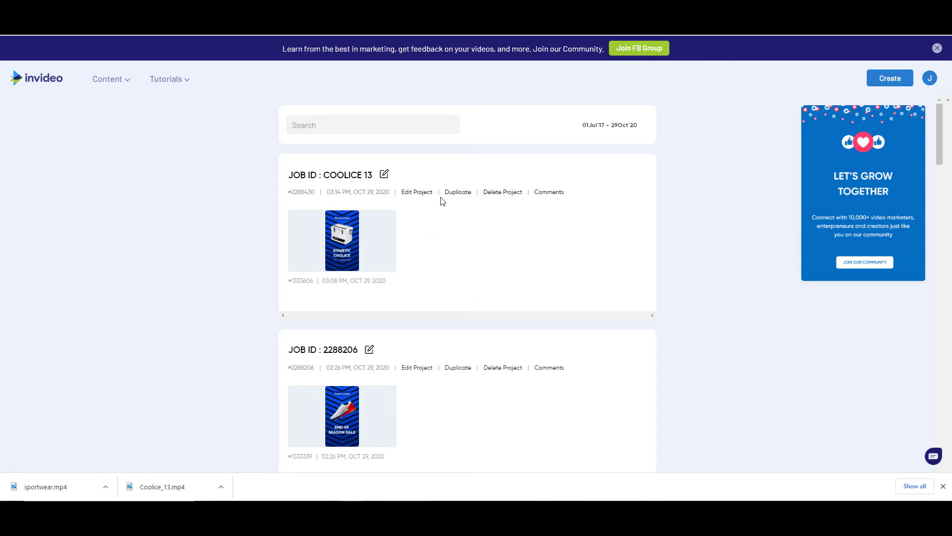
# Duplicate the COOLICE 13 project in 9:16 format, accepting that some changes might not carry over.
pyautogui.click(456, 193)
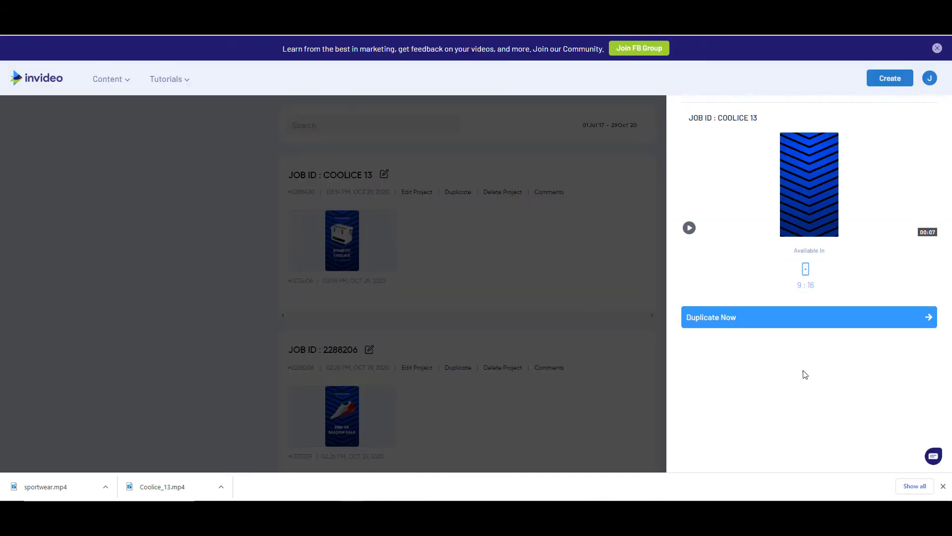
pyautogui.click(767, 325)
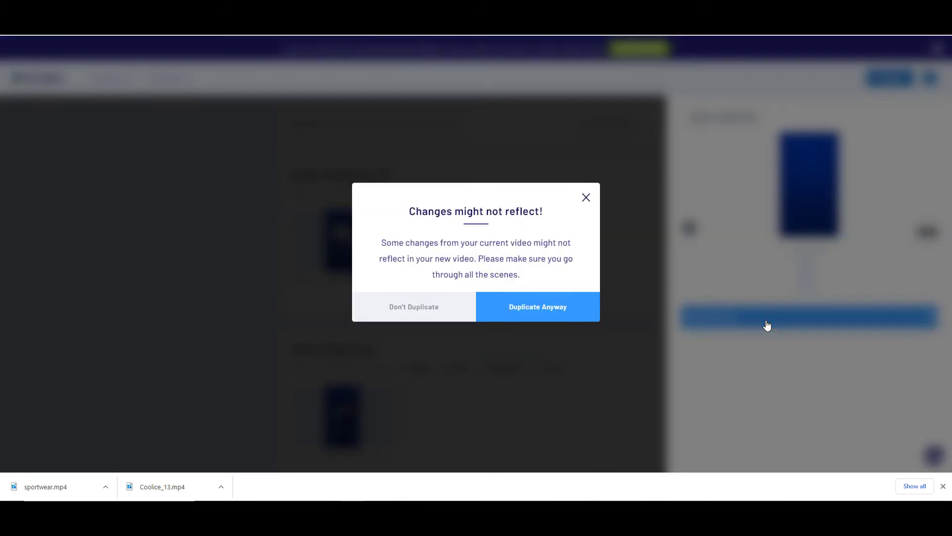
pyautogui.click(561, 313)
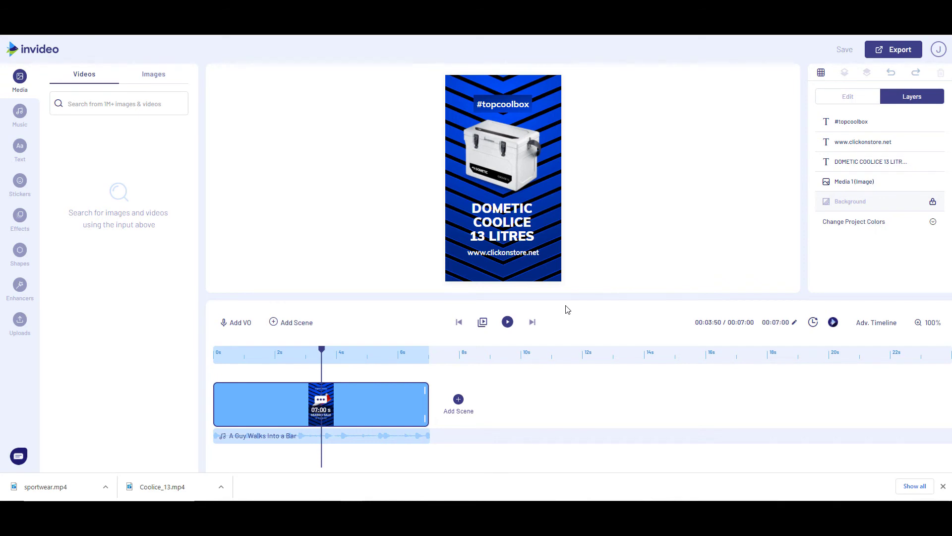
# Change the headline's capacity in the duplicated project to 22 LITRES.
pyautogui.click(857, 162)
pyautogui.click(845, 98)
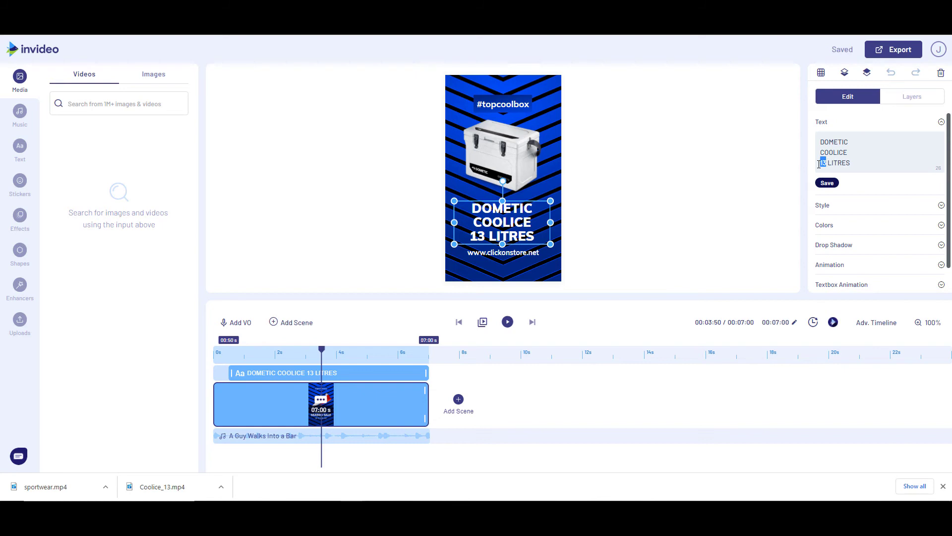
pyautogui.doubleClick(825, 163)
pyautogui.write('22')
pyautogui.click(771, 192)
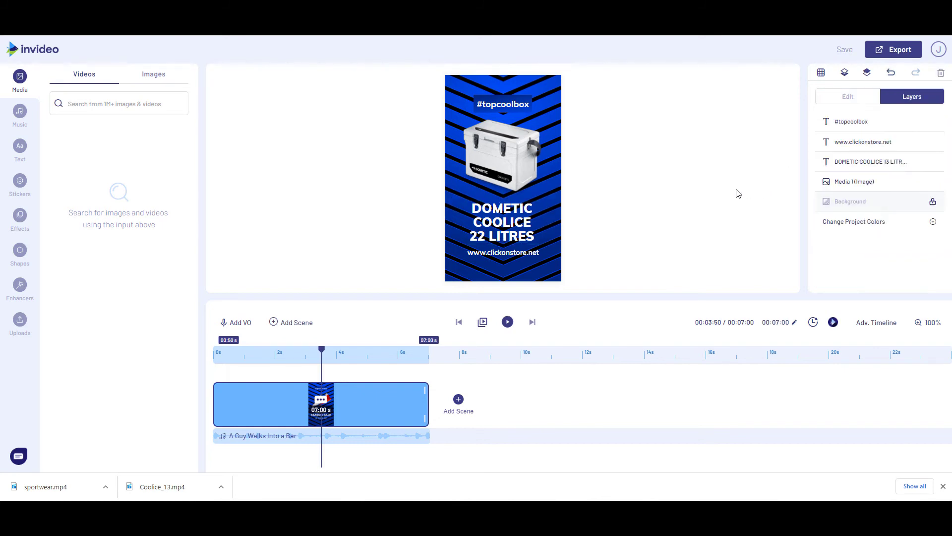
# Delete the cooler image from the duplicated scene and open the uploaded media.
pyautogui.click(512, 163)
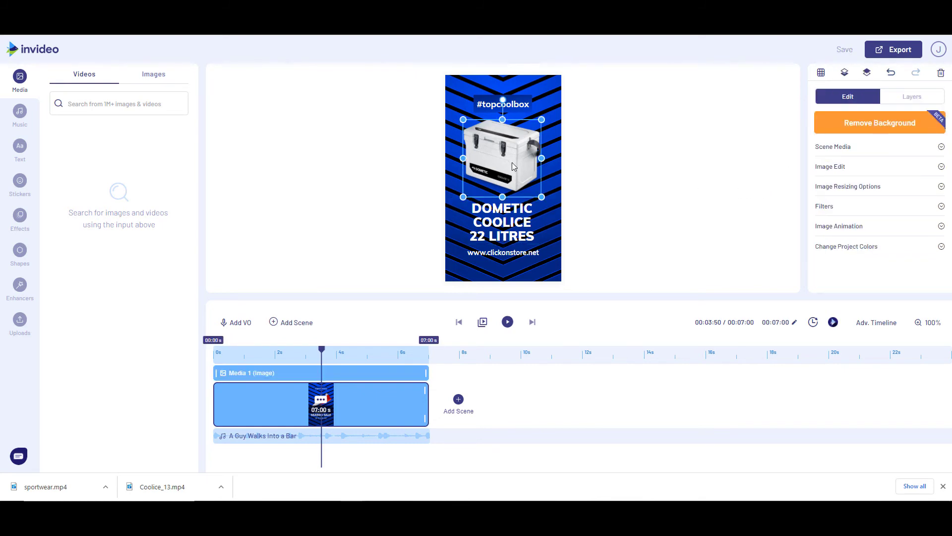
pyautogui.press('Delete')
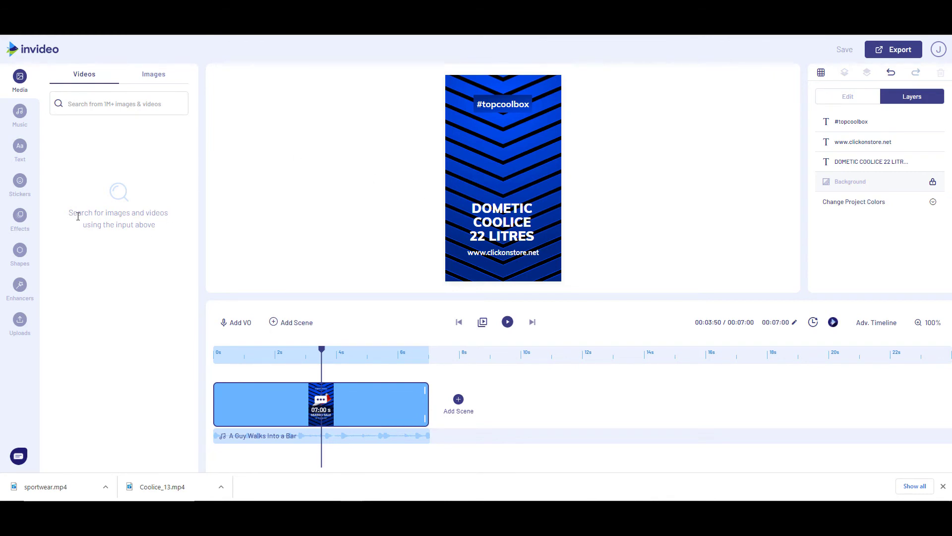
pyautogui.click(20, 320)
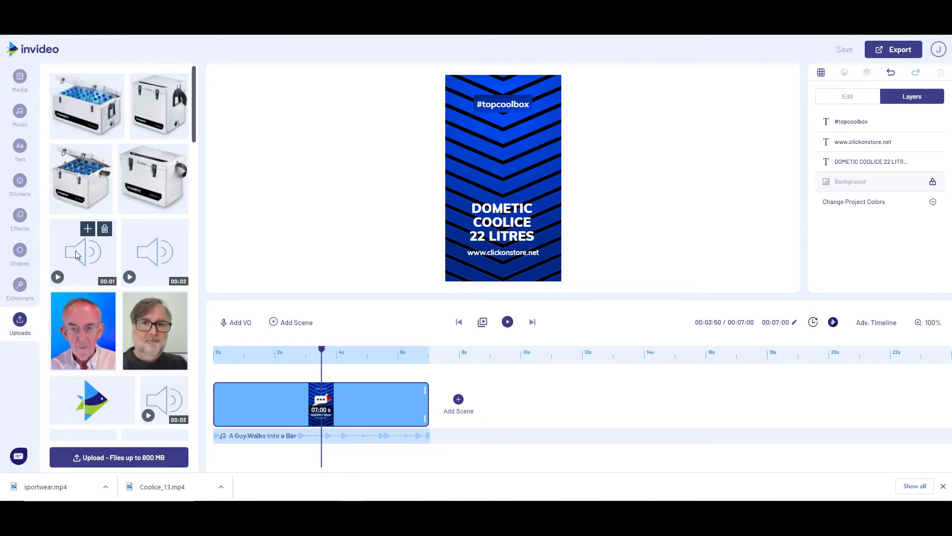
# Add the uploaded open 22-litre cooler image, fit it centred between the #topcoolbox tag and the headline, and export the video.
pyautogui.moveTo(76, 175); pyautogui.dragTo(501, 152)
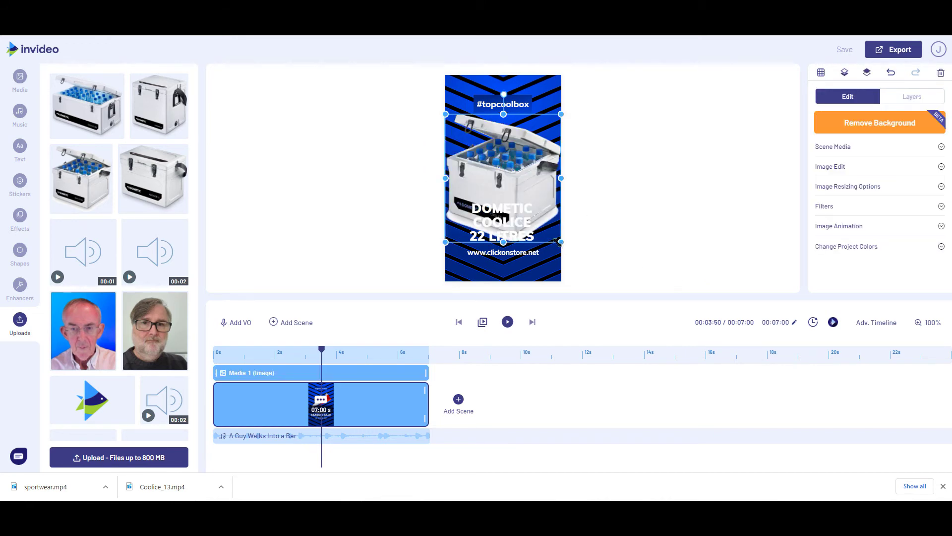
pyautogui.moveTo(562, 242); pyautogui.dragTo(531, 196)
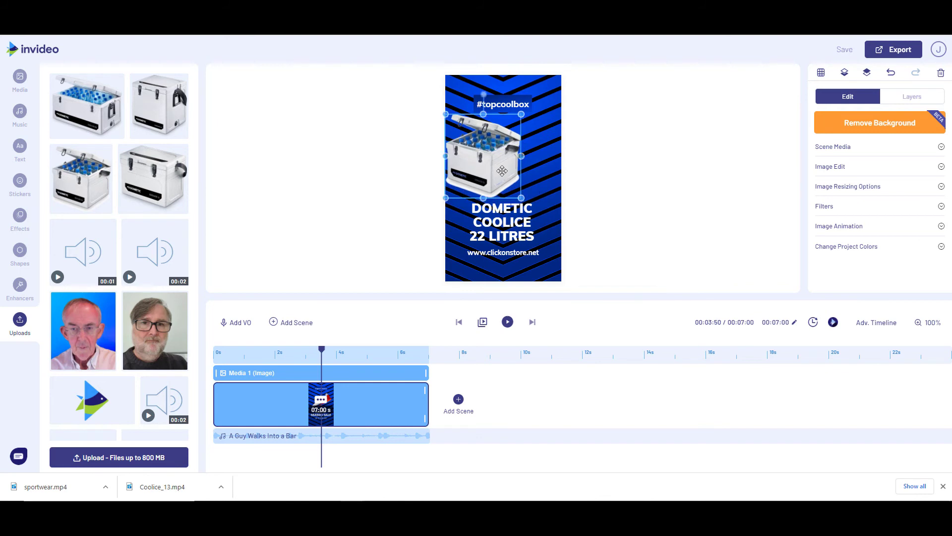
pyautogui.moveTo(499, 163); pyautogui.dragTo(505, 163)
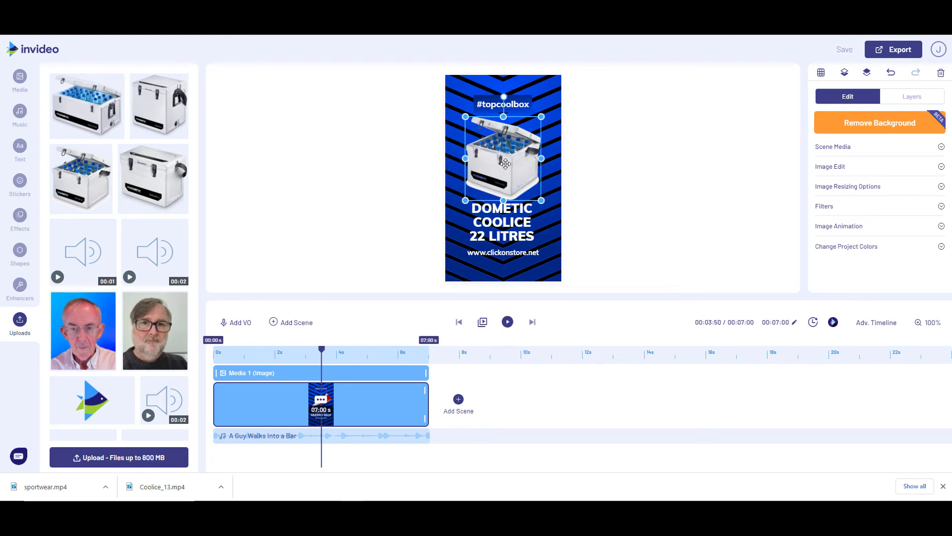
pyautogui.press('Up')
pyautogui.press('Up')
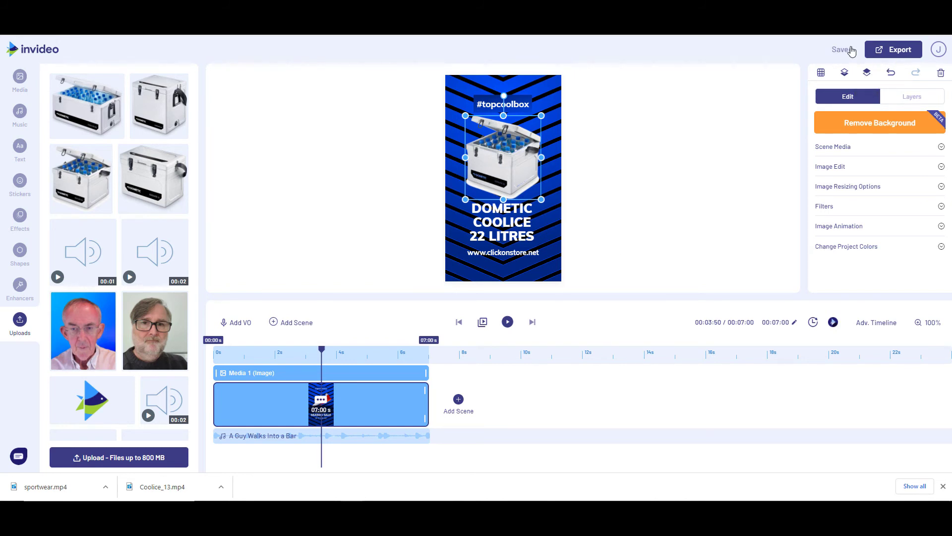
pyautogui.click(889, 49)
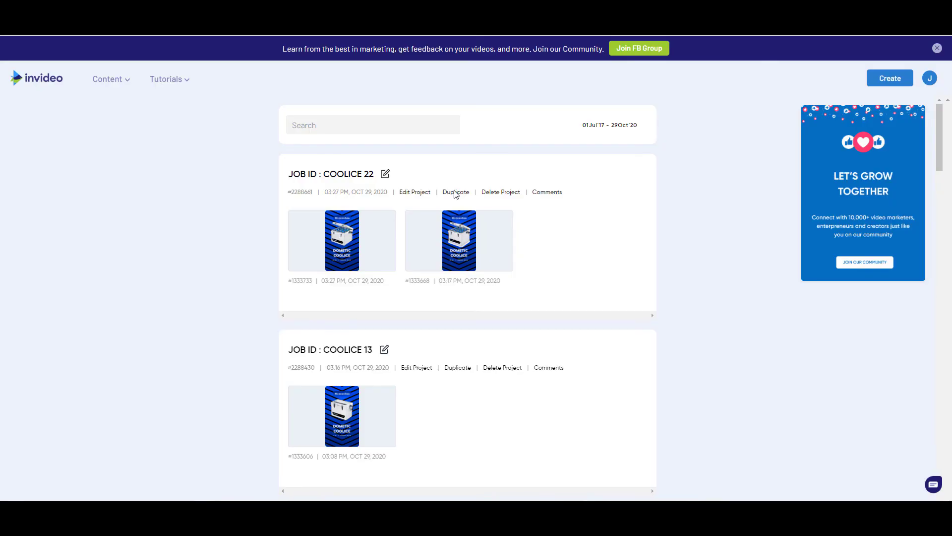
# Duplicate the COOLICE 22 project in 9:16 format, accepting that some changes might not carry over.
pyautogui.click(455, 193)
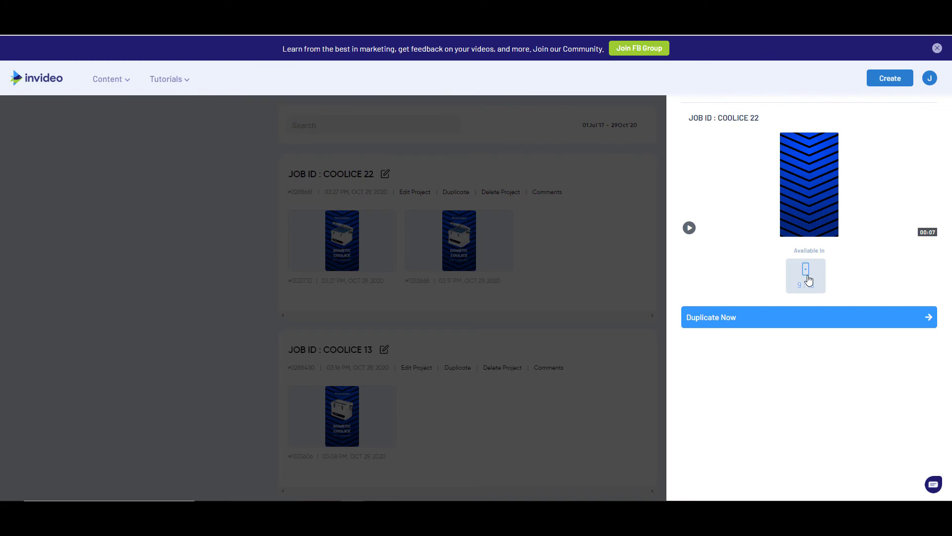
pyautogui.click(803, 320)
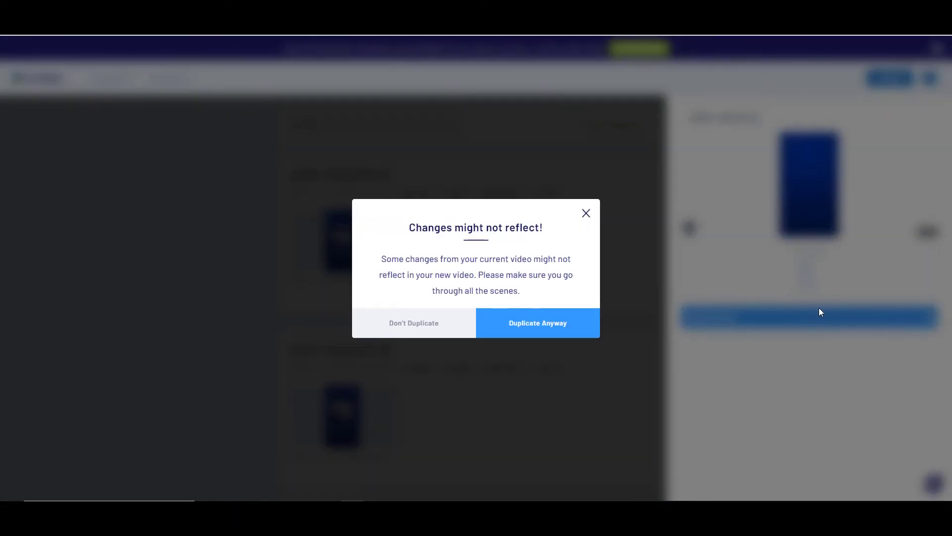
pyautogui.click(545, 328)
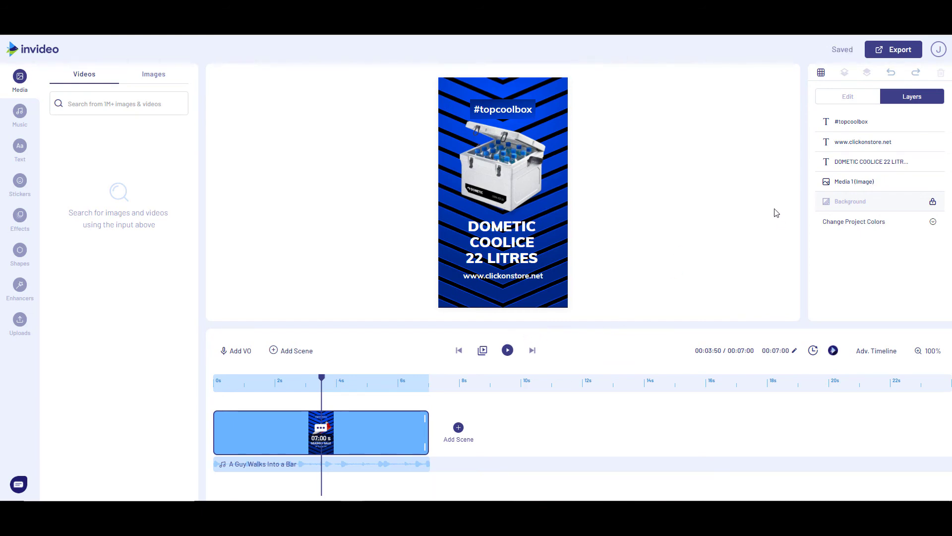
# Replace the cooler image in the duplicated scene with the uploaded image of the wider open cooler filled with bottles.
pyautogui.click(530, 184)
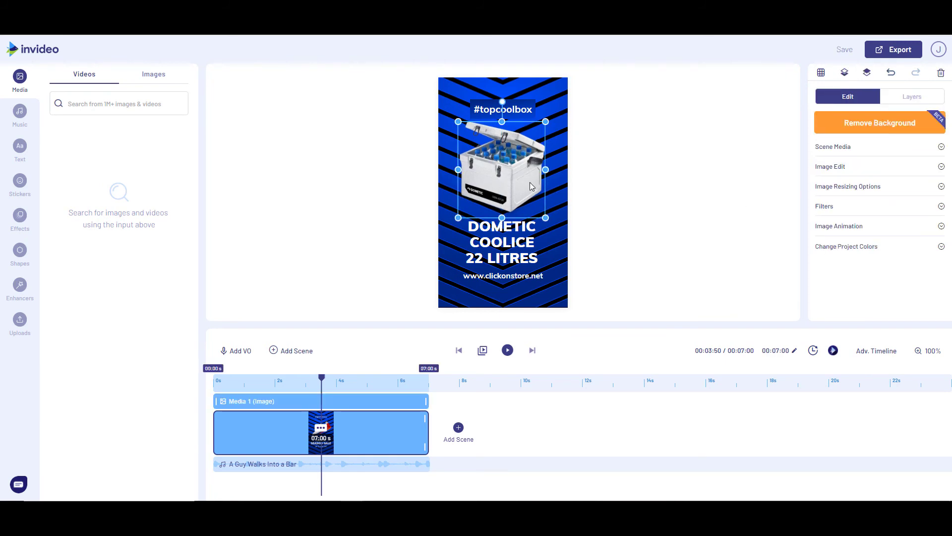
pyautogui.press('Delete')
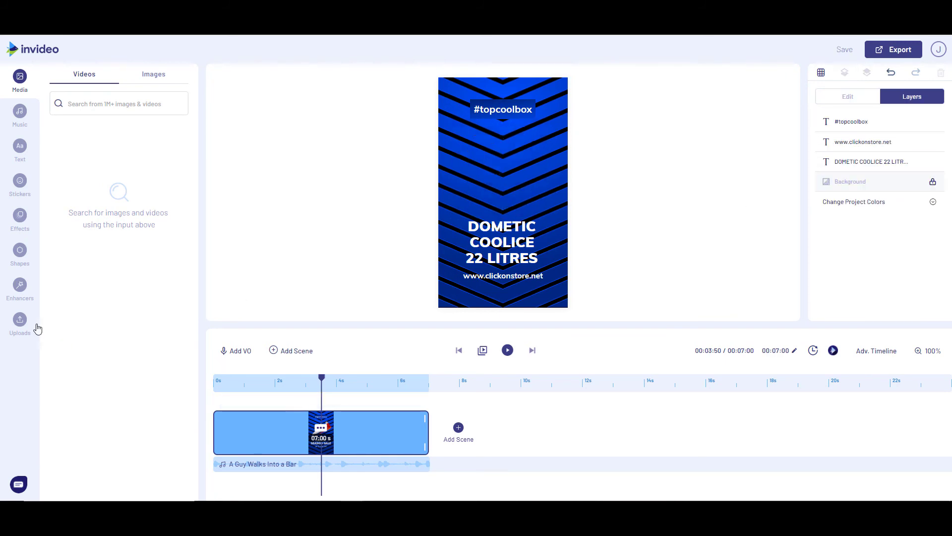
pyautogui.click(19, 322)
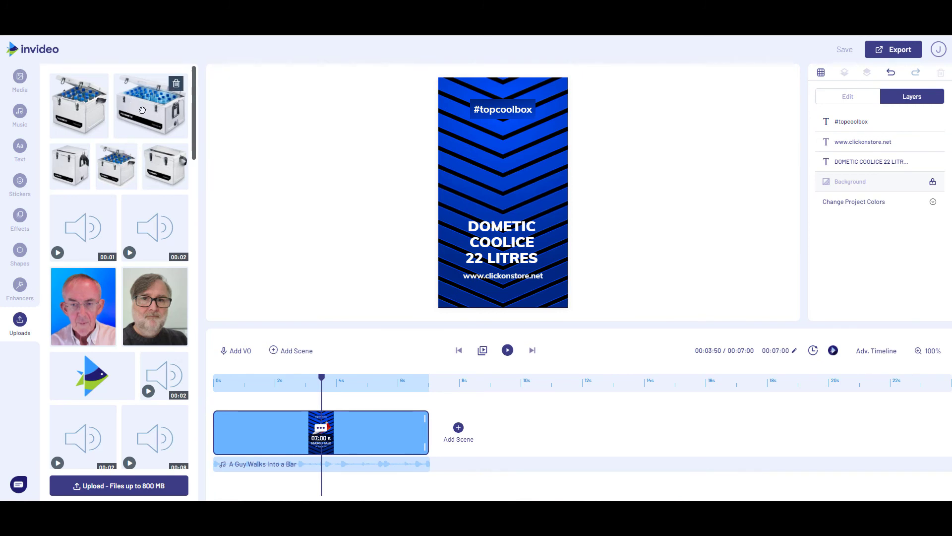
pyautogui.moveTo(133, 104); pyautogui.dragTo(488, 168)
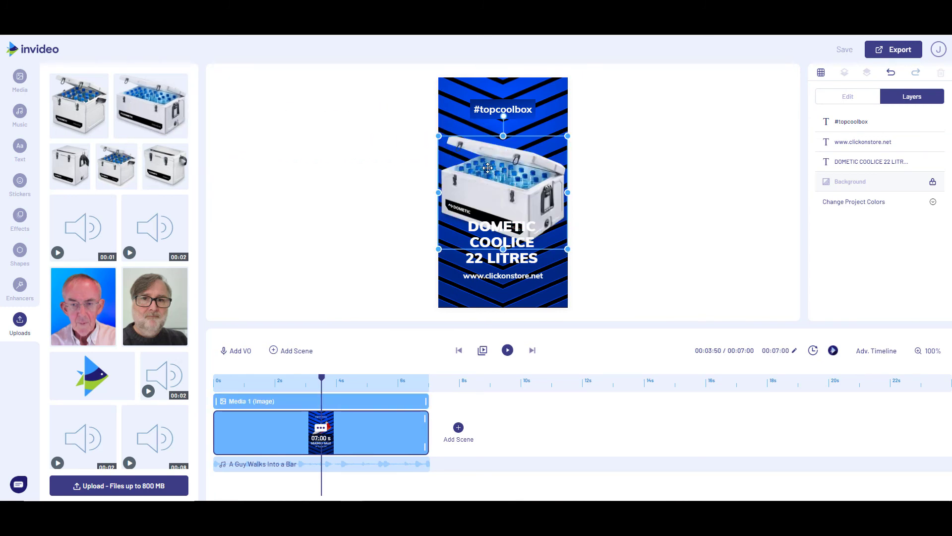
# Shrink the new cooler image slightly and centre it between the #topcoolbox tag and the headline.
pyautogui.click(529, 186)
pyautogui.moveTo(529, 186); pyautogui.dragTo(530, 182)
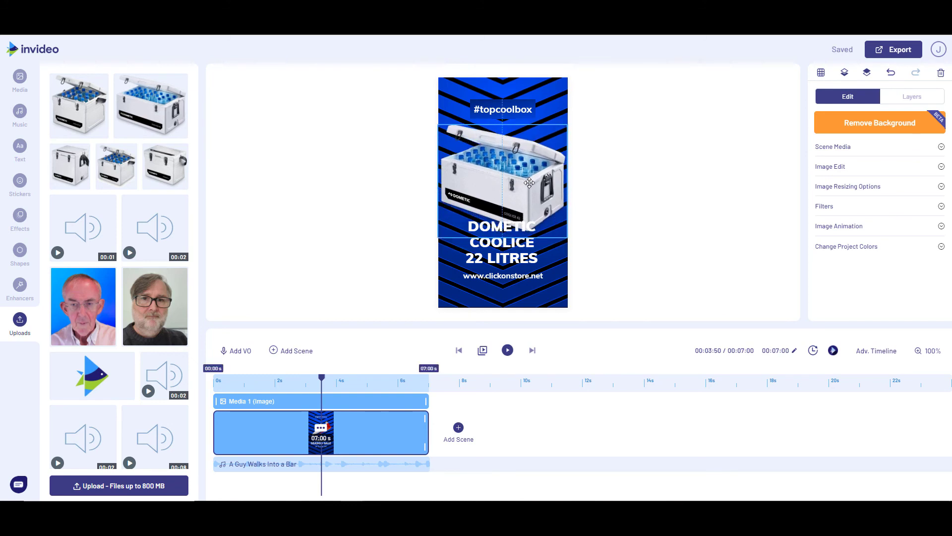
pyautogui.moveTo(570, 238); pyautogui.dragTo(554, 223)
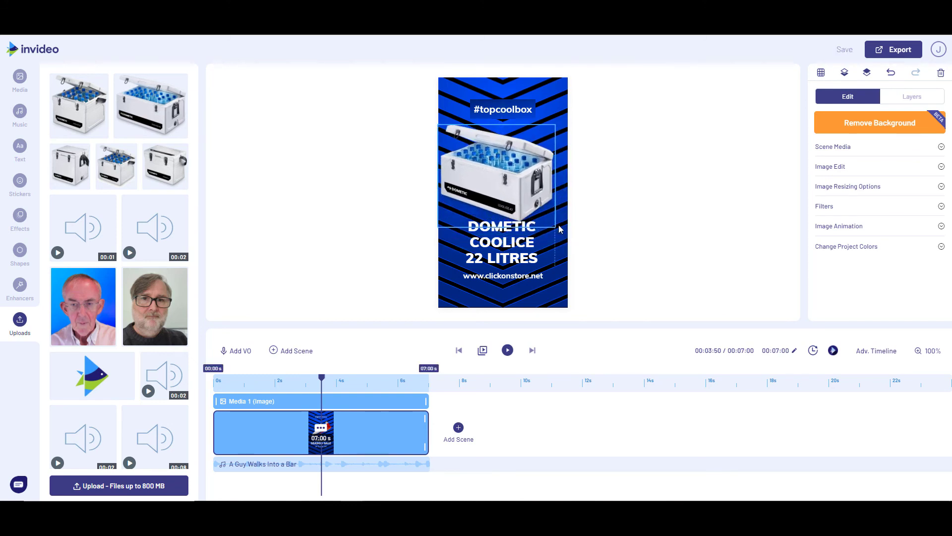
pyautogui.moveTo(499, 188); pyautogui.dragTo(505, 189)
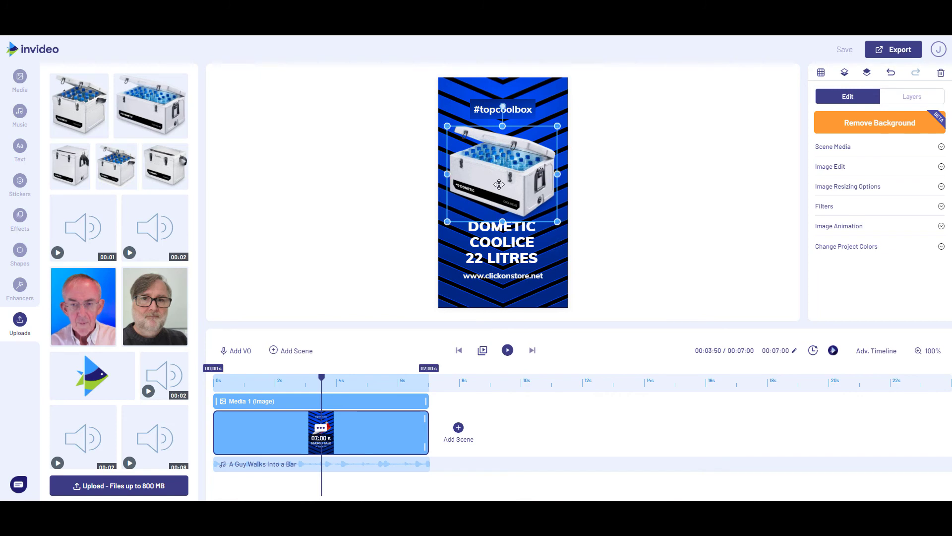
pyautogui.moveTo(499, 183); pyautogui.dragTo(498, 183)
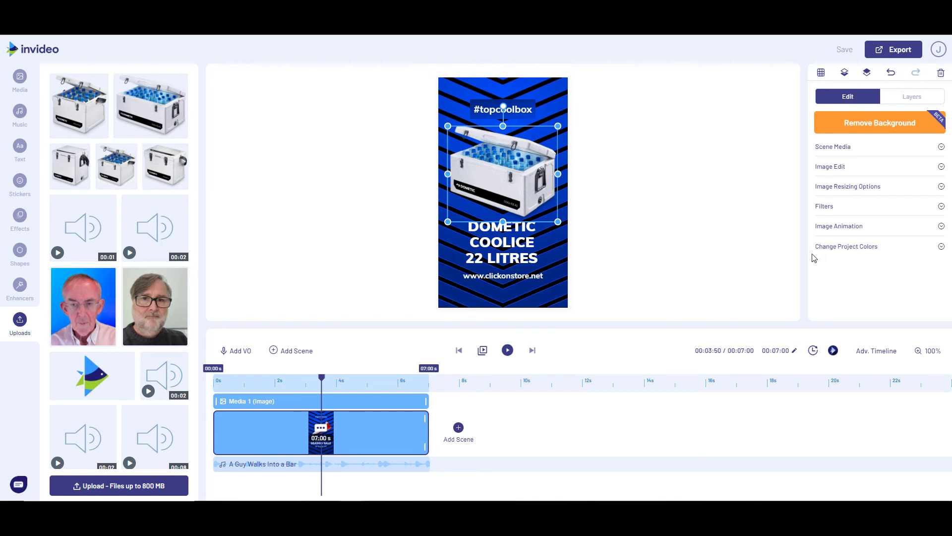
# Set the cooler image's in-place animation to None instead of Zoom In.
pyautogui.click(853, 228)
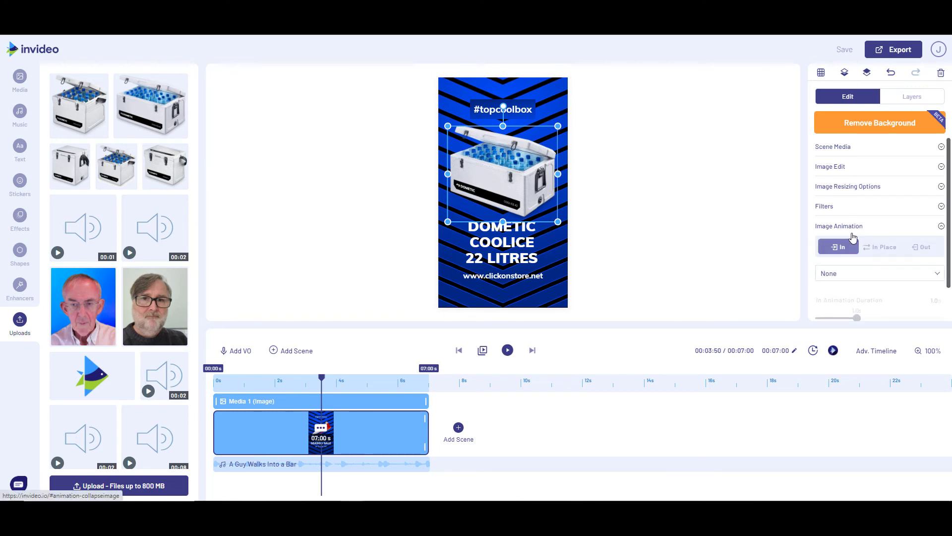
pyautogui.scroll(-1, 853, 237)
pyautogui.click(881, 216)
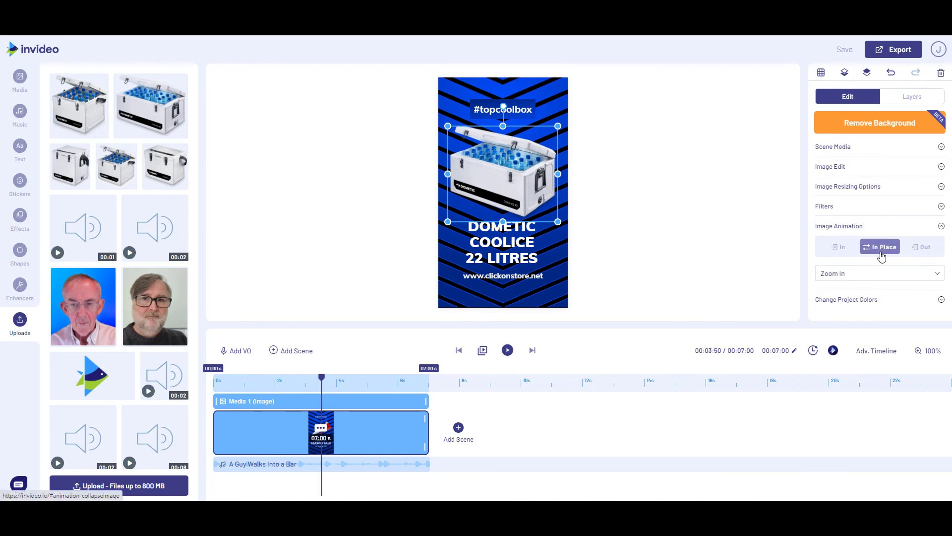
pyautogui.click(841, 275)
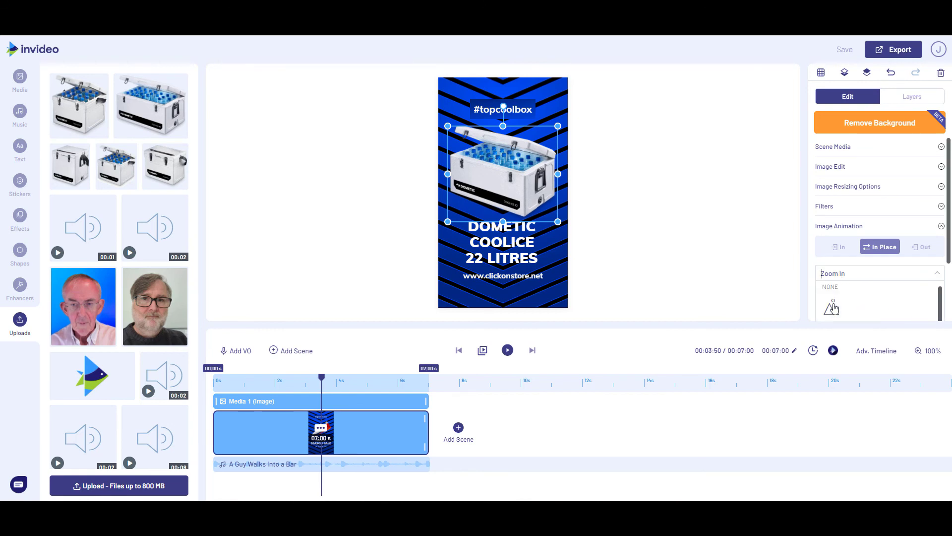
pyautogui.click(833, 307)
# Give the cooler image a Fade In entrance animation and deselect it.
pyautogui.click(836, 246)
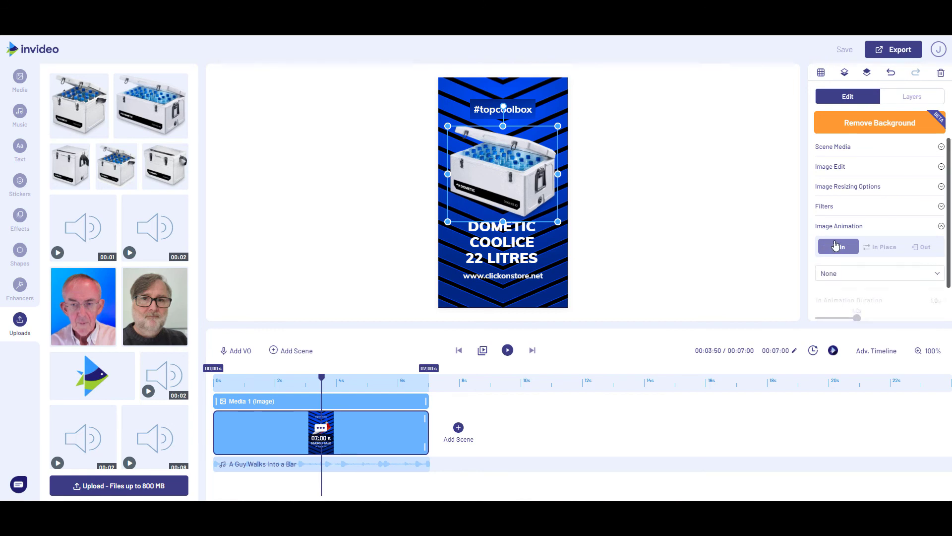
pyautogui.click(835, 277)
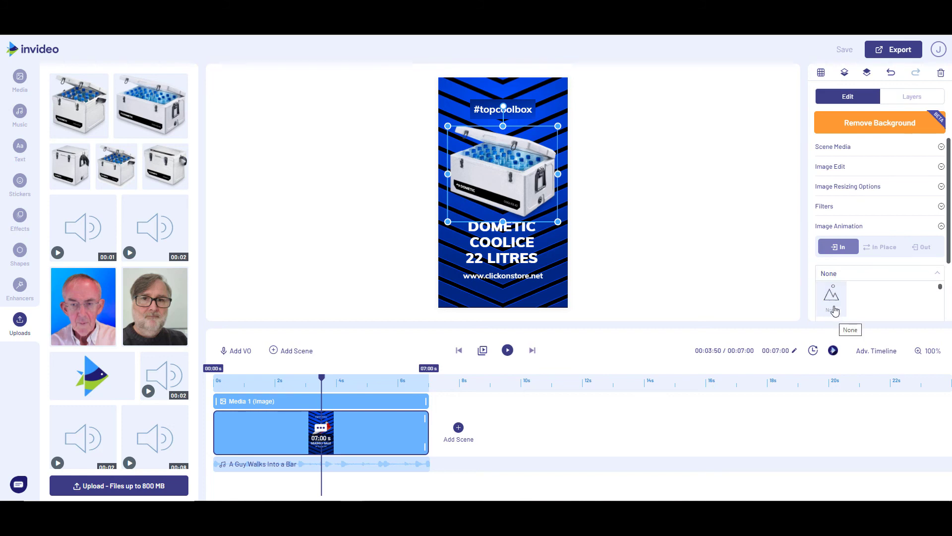
pyautogui.click(844, 271)
pyautogui.click(863, 278)
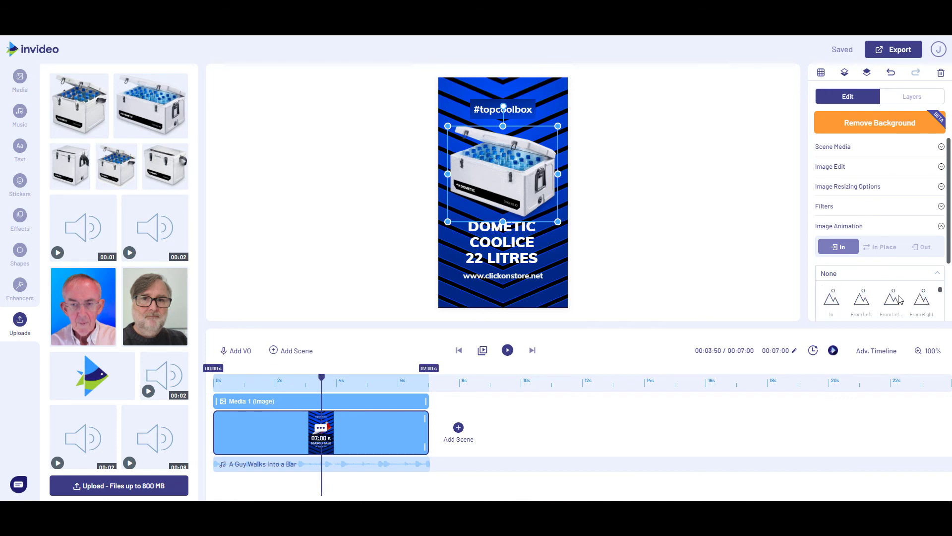
pyautogui.click(835, 309)
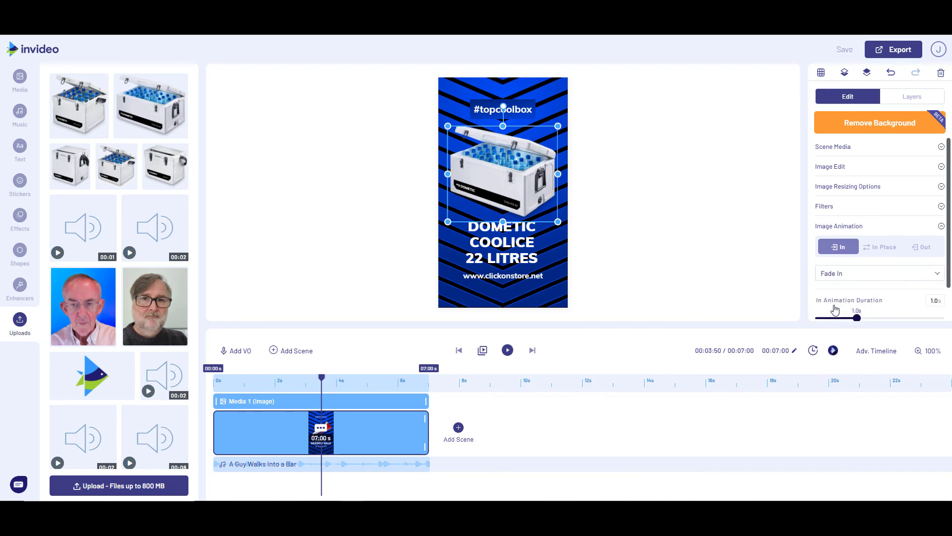
pyautogui.click(667, 300)
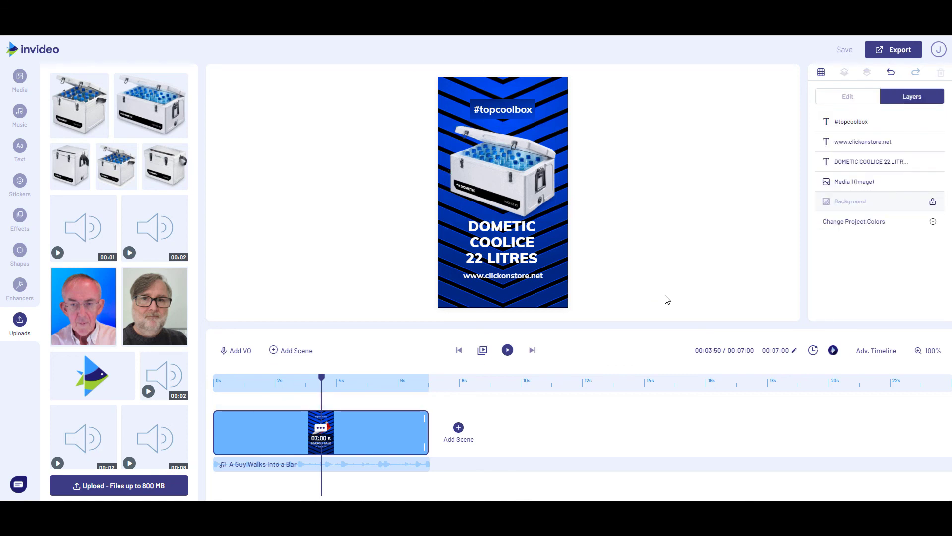
# Change the headline's capacity to 45 LITRES and export the video.
pyautogui.click(861, 167)
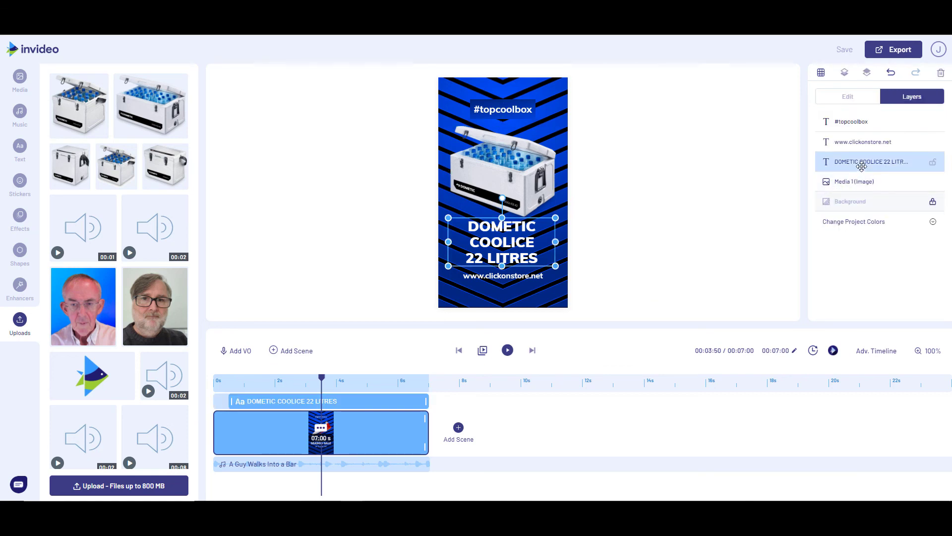
pyautogui.click(483, 260)
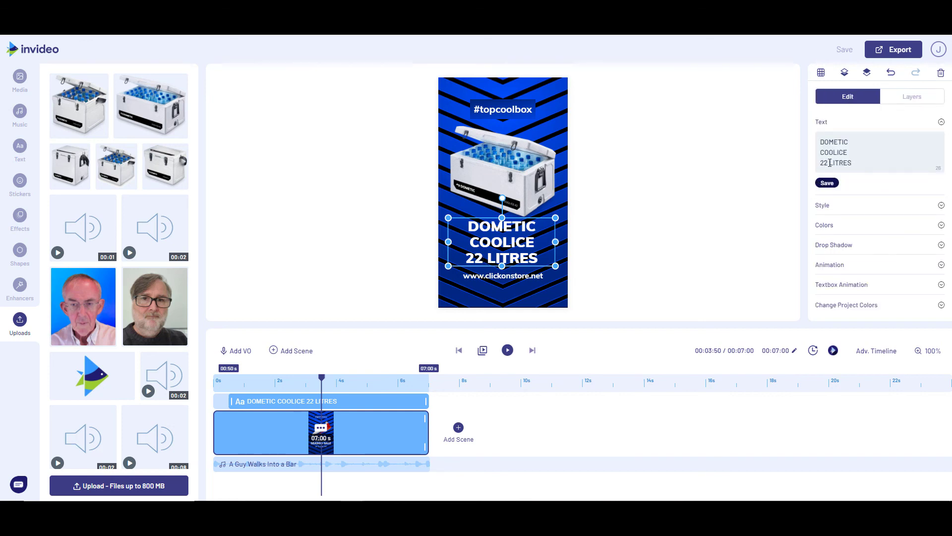
pyautogui.moveTo(825, 164); pyautogui.dragTo(815, 169)
pyautogui.write('45')
pyautogui.click(907, 52)
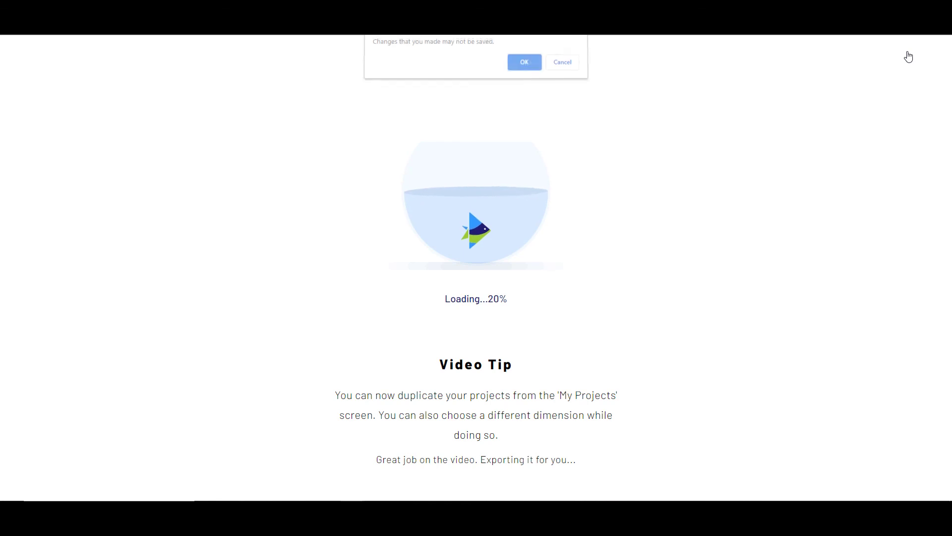